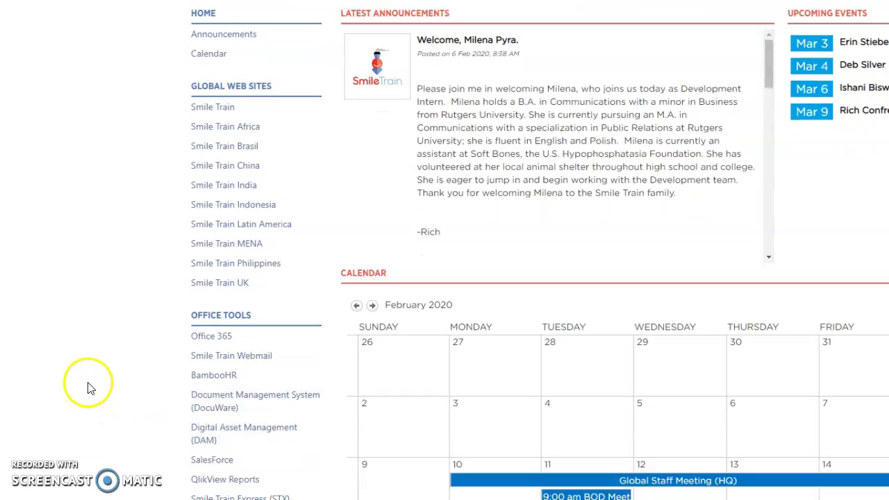
pyautogui.scroll(-3, 87, 386)
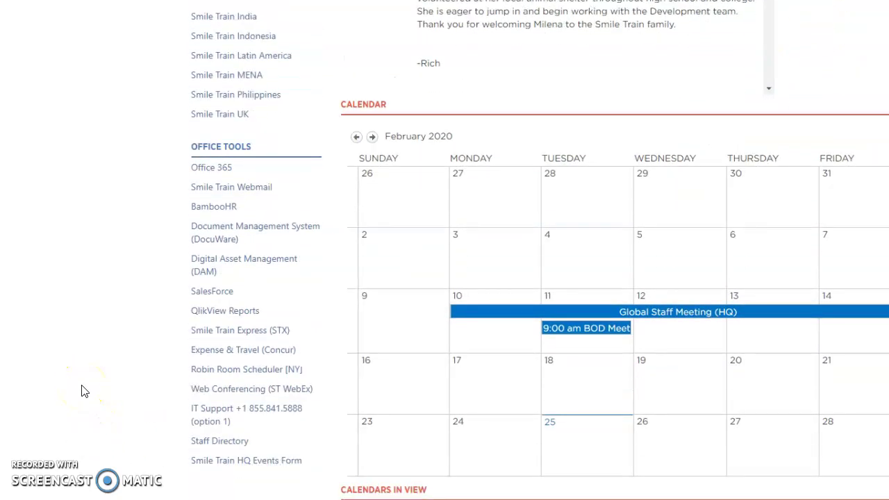
# Scroll to Office Tools on the intranet home page and follow the QlikView Reports link
pyautogui.click(210, 314)
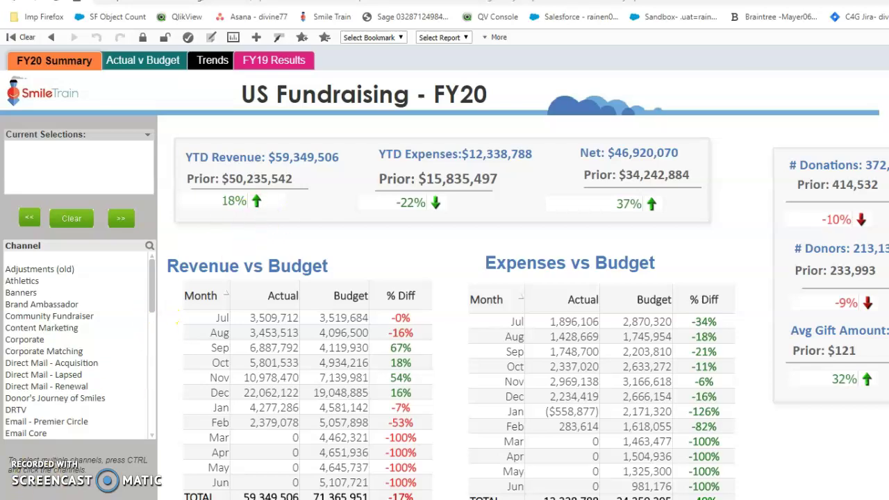
# In File Explorer, browse to QV Documents (Q:) > Source > Production
pyautogui.hotkey('alt', 'Tab')
pyautogui.moveTo(318, 170); pyautogui.dragTo(331, 128)
pyautogui.scroll(-10, 174, 337)
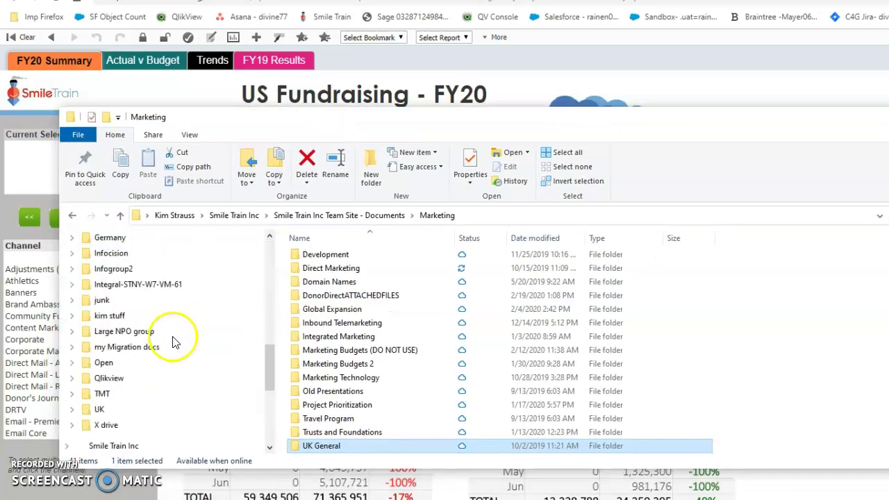
pyautogui.scroll(-5, 174, 341)
pyautogui.click(198, 362)
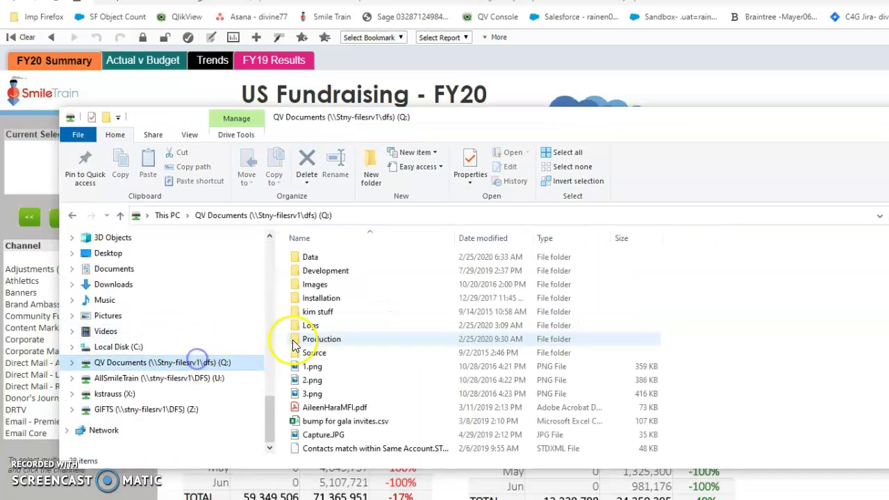
pyautogui.doubleClick(320, 351)
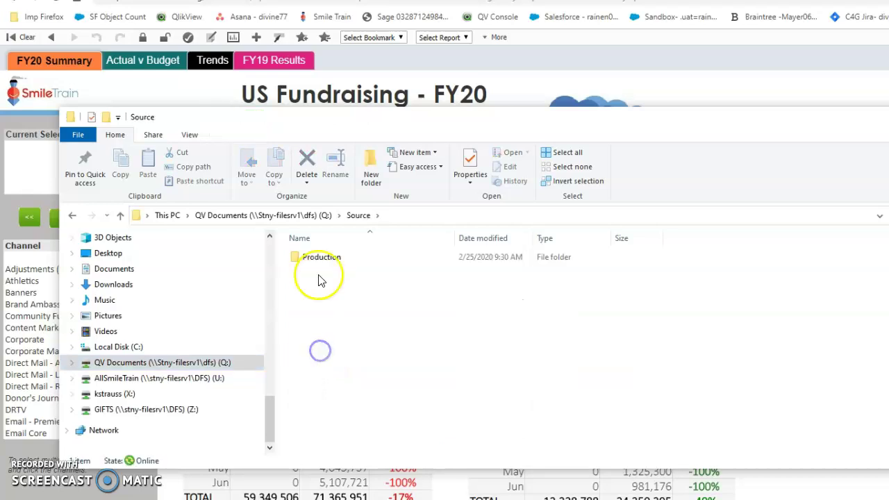
pyautogui.doubleClick(316, 257)
# Sort the Production folder by date modified and open US Fundraising FY20.qvw
pyautogui.scroll(-1, 336, 327)
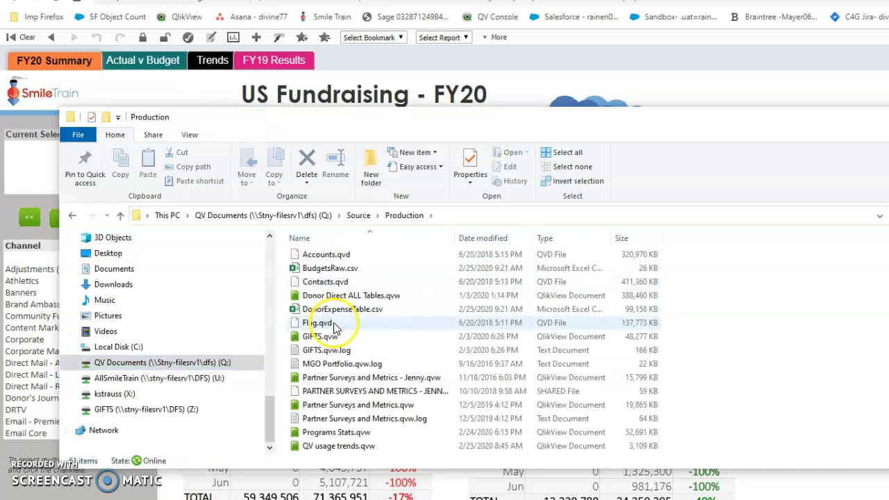
pyautogui.scroll(1, 336, 328)
pyautogui.click(466, 239)
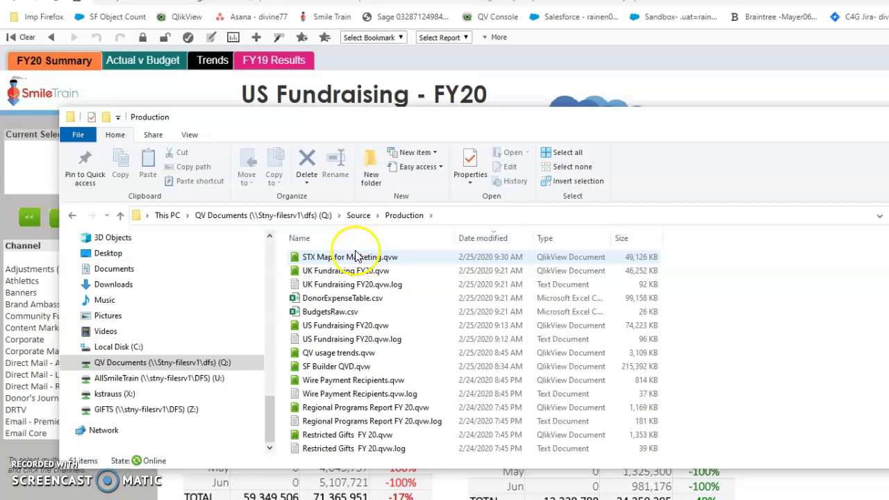
pyautogui.click(323, 331)
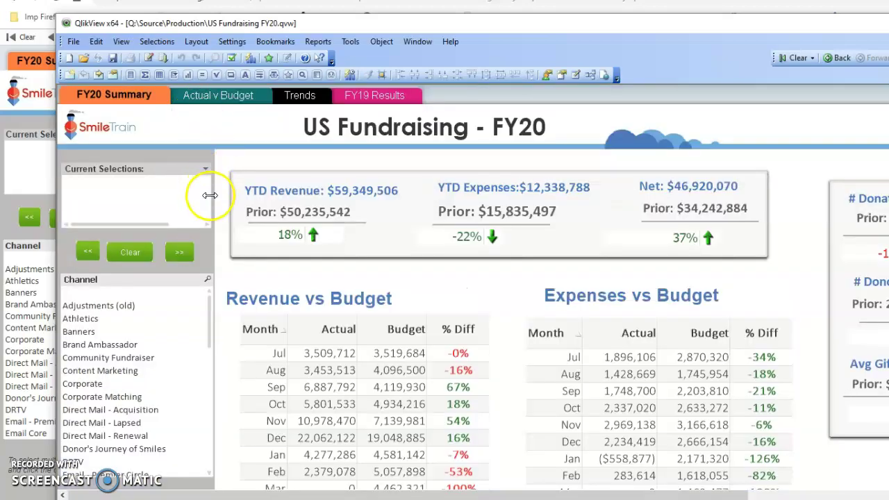
# Move the QlikView window showing the US Fundraising FY20 Summary sheet down and right
pyautogui.moveTo(412, 26); pyautogui.dragTo(491, 49)
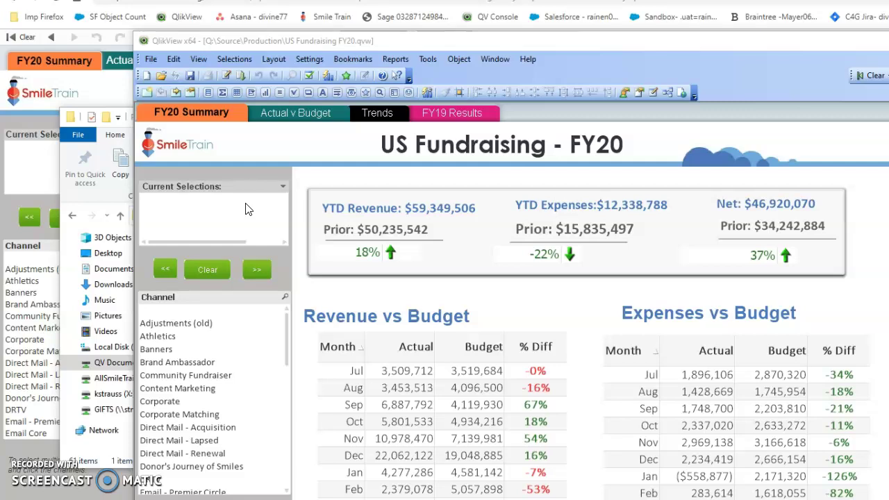
# Open the load script with Ctrl+E and switch to its BudgetsUS section
pyautogui.click(225, 75)
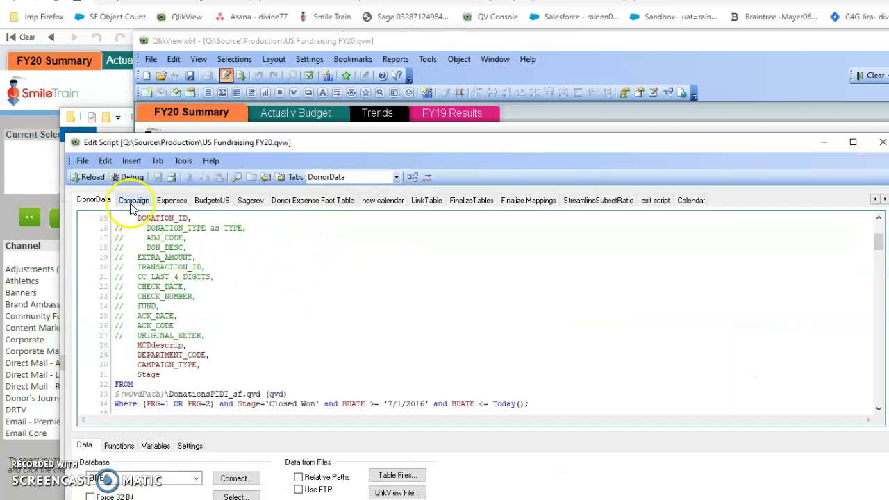
pyautogui.scroll(5, 240, 259)
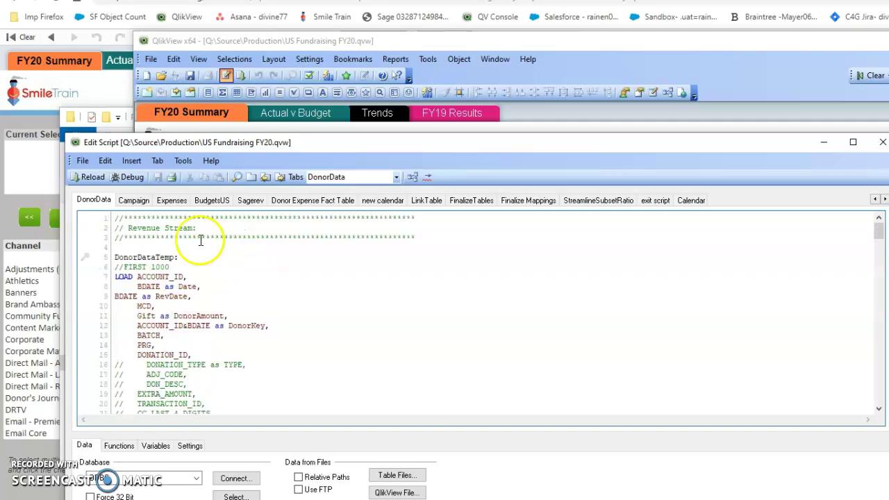
pyautogui.click(216, 201)
pyautogui.scroll(5, 224, 208)
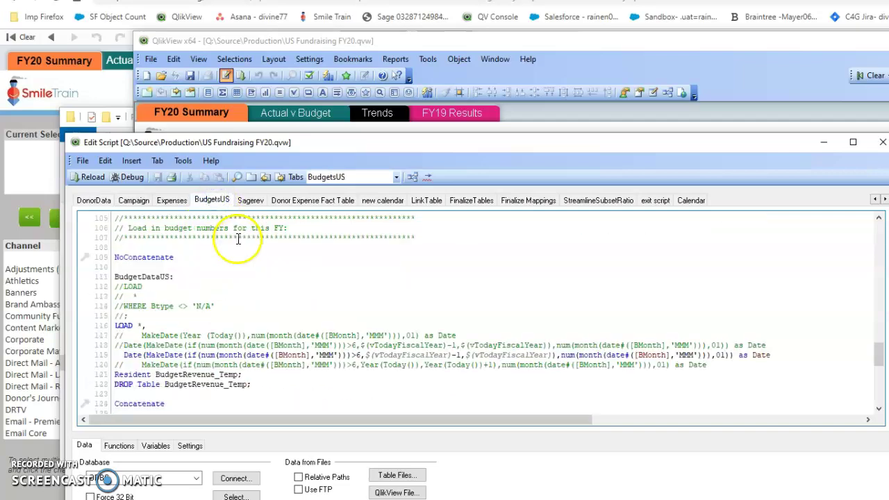
pyautogui.scroll(-4, 222, 234)
pyautogui.scroll(2, 240, 239)
pyautogui.scroll(2, 240, 239)
pyautogui.scroll(-10, 324, 256)
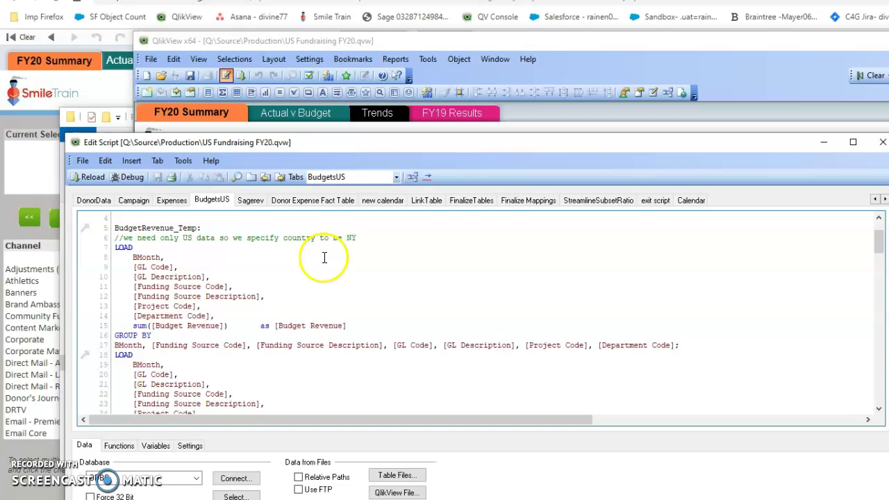
pyautogui.scroll(-1, 426, 261)
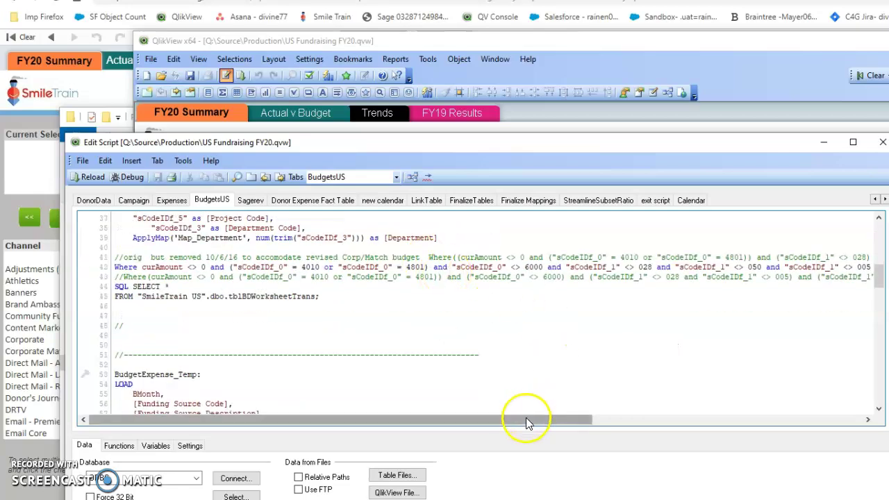
pyautogui.moveTo(525, 421); pyautogui.dragTo(817, 420)
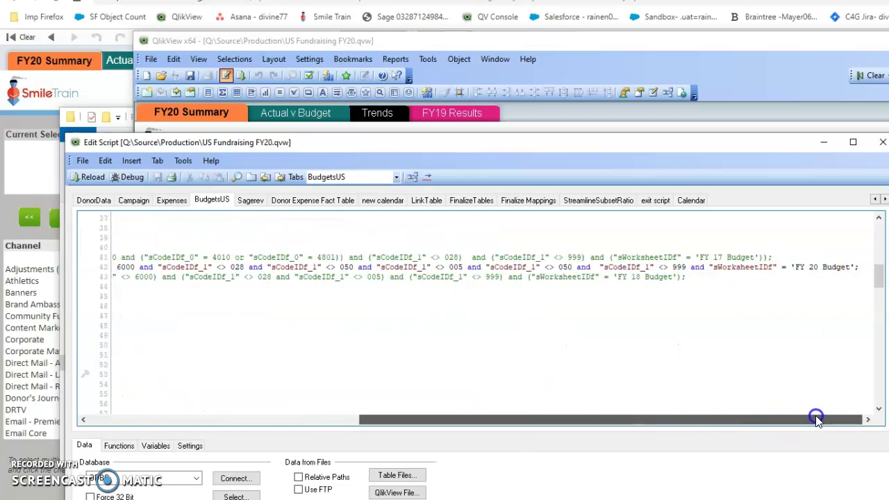
# Confirm line 42 filters on sWorksheetIDf = 'FY 20 Budget', retyping the 0
pyautogui.click(115, 267)
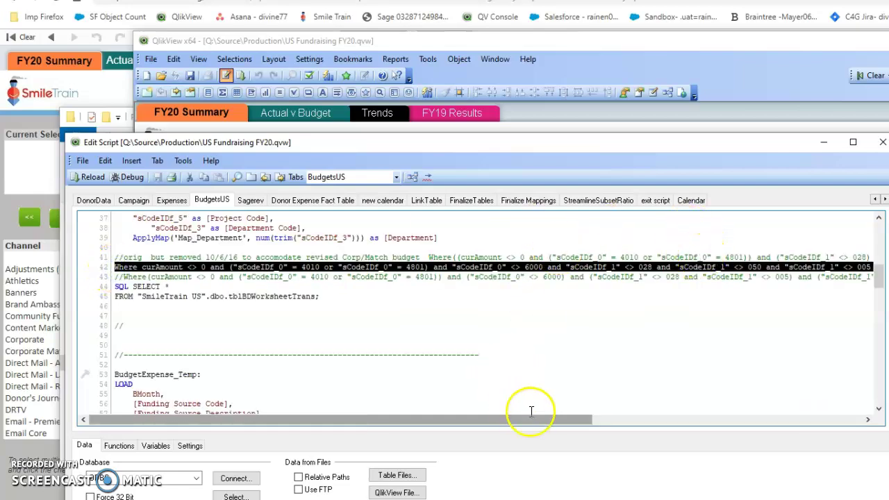
pyautogui.moveTo(538, 421); pyautogui.dragTo(880, 413)
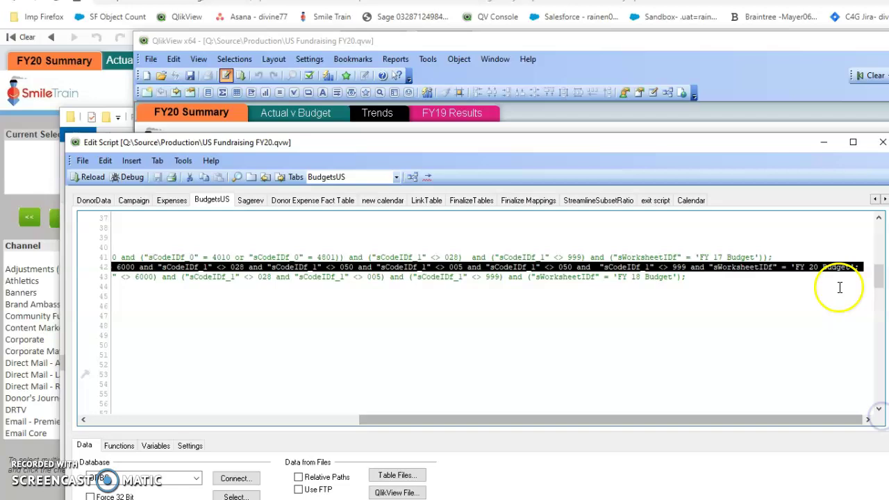
pyautogui.click(814, 268)
pyautogui.press('BackSpace')
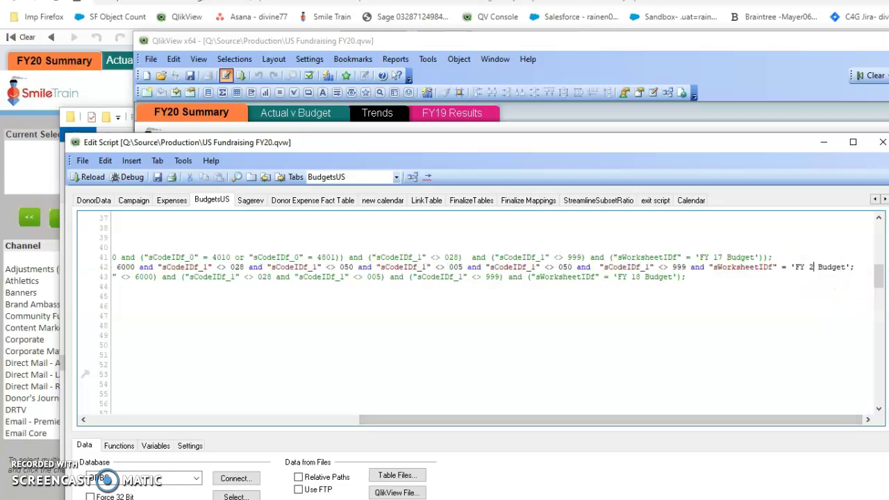
pyautogui.write('0')
# Check line 89's 'FY 20 Budget' filter, undoing a trial edit so it stays FY 20
pyautogui.scroll(-1, 326, 302)
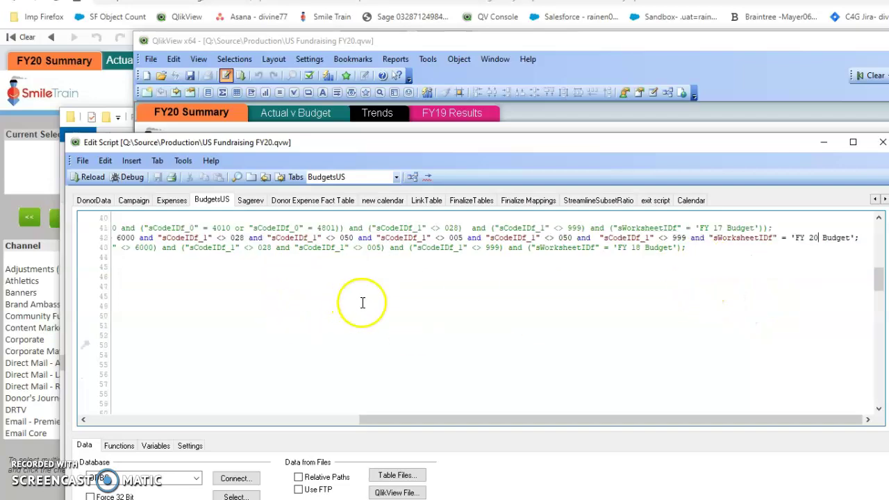
pyautogui.scroll(-9, 362, 303)
pyautogui.moveTo(375, 419); pyautogui.dragTo(133, 425)
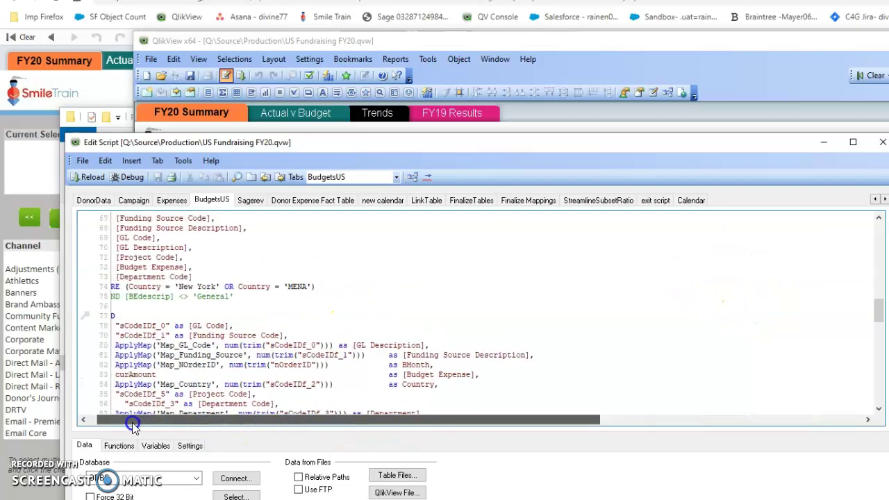
pyautogui.scroll(-5, 348, 292)
pyautogui.click(533, 421)
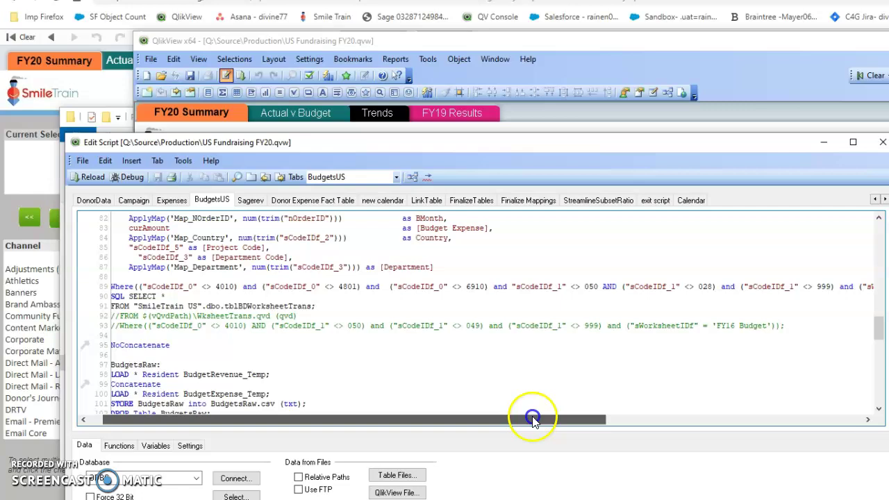
pyautogui.moveTo(533, 421); pyautogui.dragTo(620, 419)
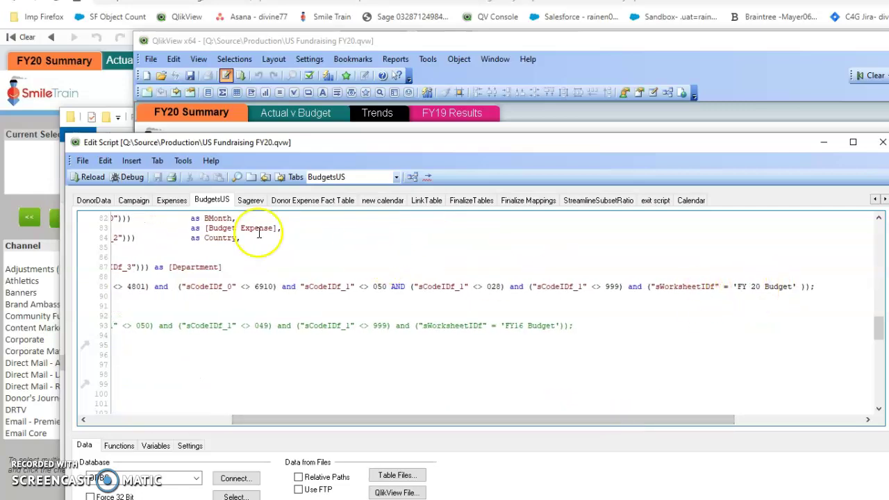
pyautogui.click(753, 288)
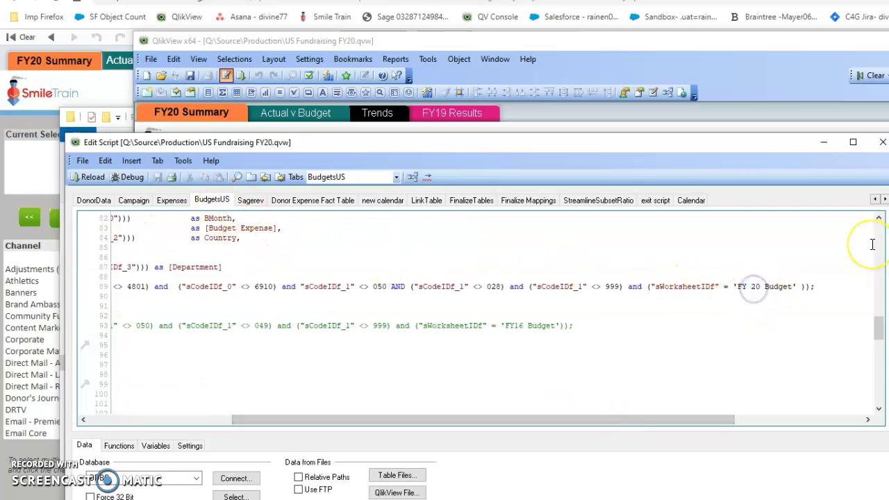
pyautogui.press('BackSpace')
pyautogui.write('1')
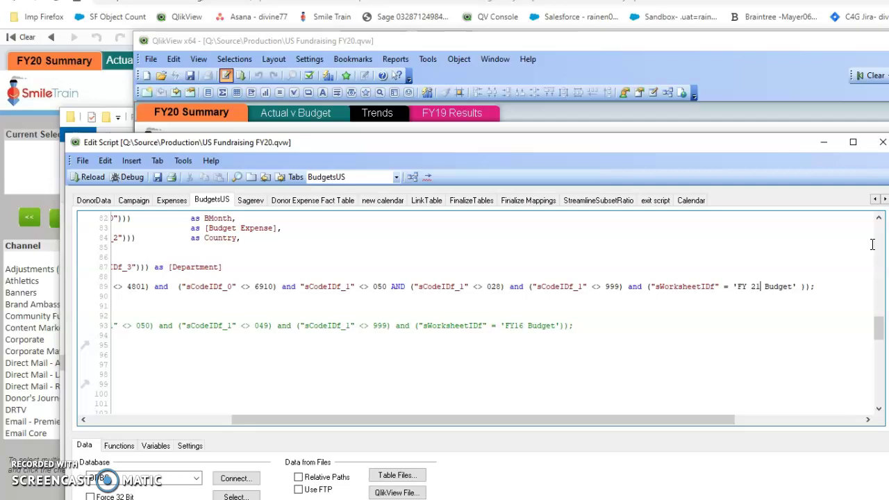
pyautogui.hotkey('ctrl', 'z')
pyautogui.hotkey('ctrl', 'z')
pyautogui.moveTo(260, 419); pyautogui.dragTo(110, 420)
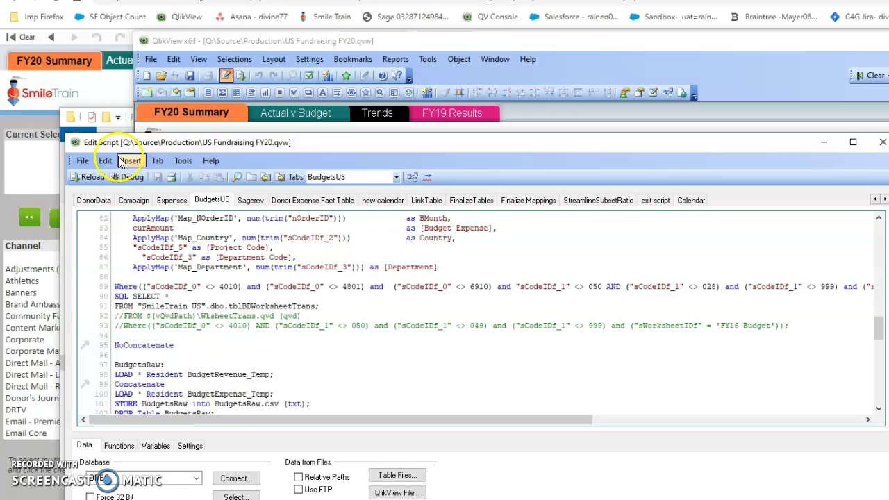
# Glance at the script's File menu, then close Edit Script with OK
pyautogui.click(82, 162)
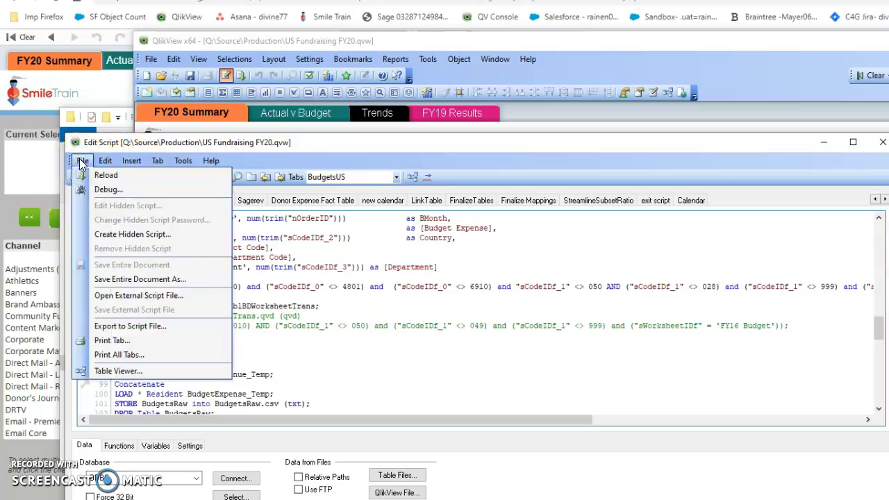
pyautogui.click(82, 162)
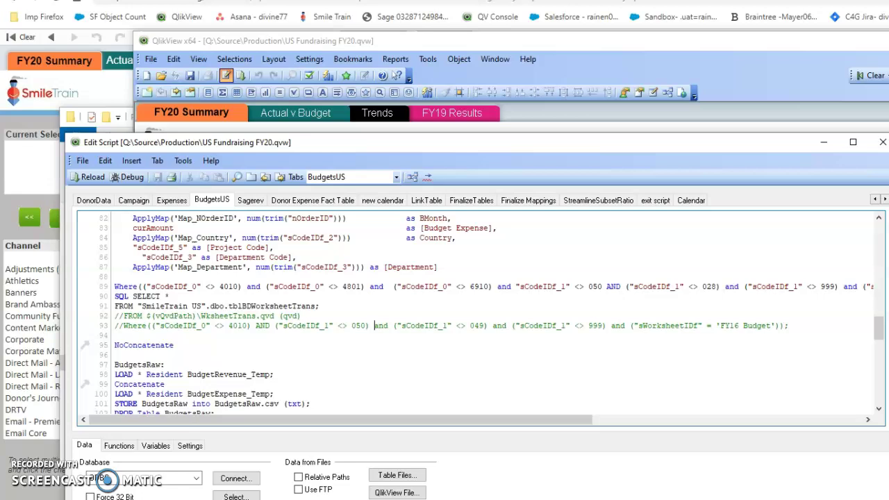
pyautogui.click(826, 497)
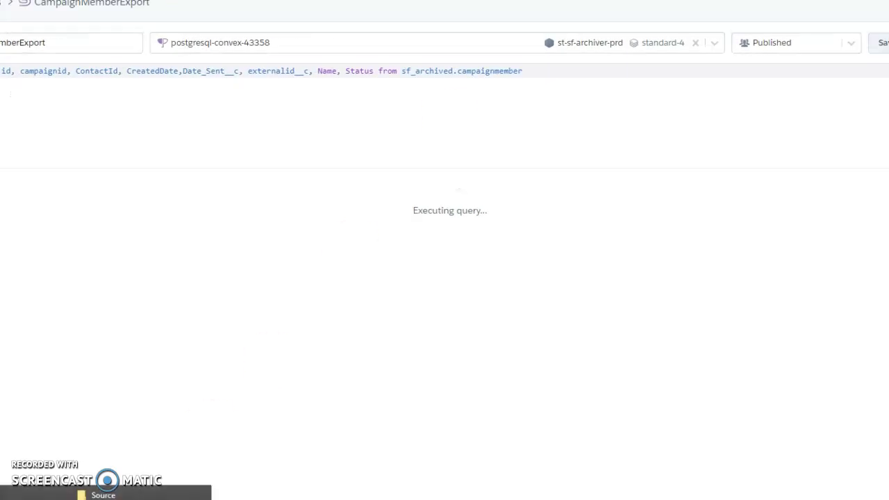
pyautogui.moveTo(121, 499)
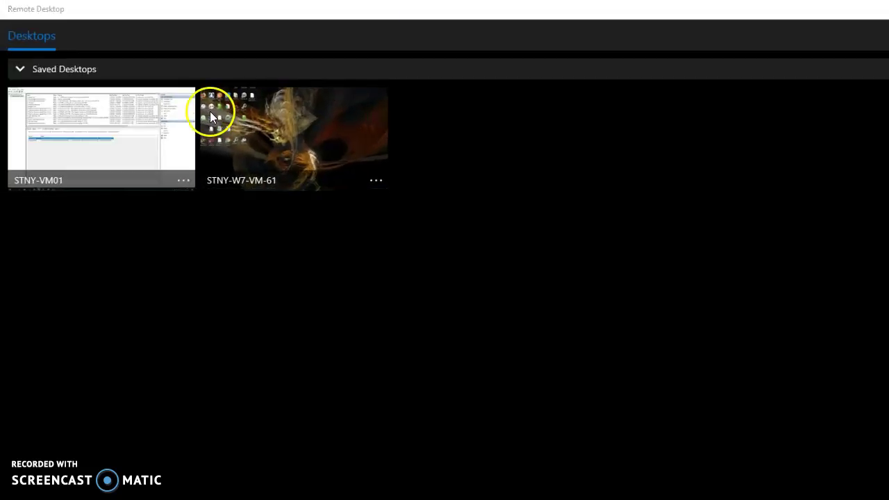
# Connect to the STNY-VM01 remote desktop, then go back to the saved-desktops list
pyautogui.click(73, 149)
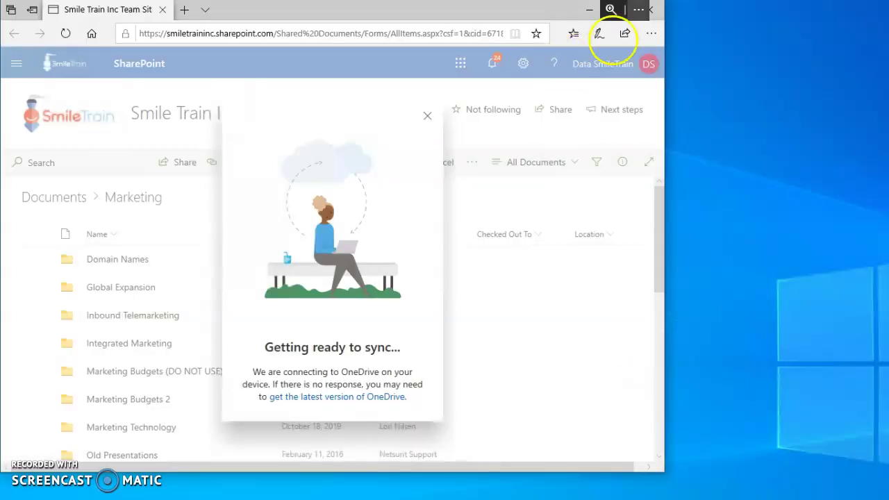
pyautogui.moveTo(633, 7)
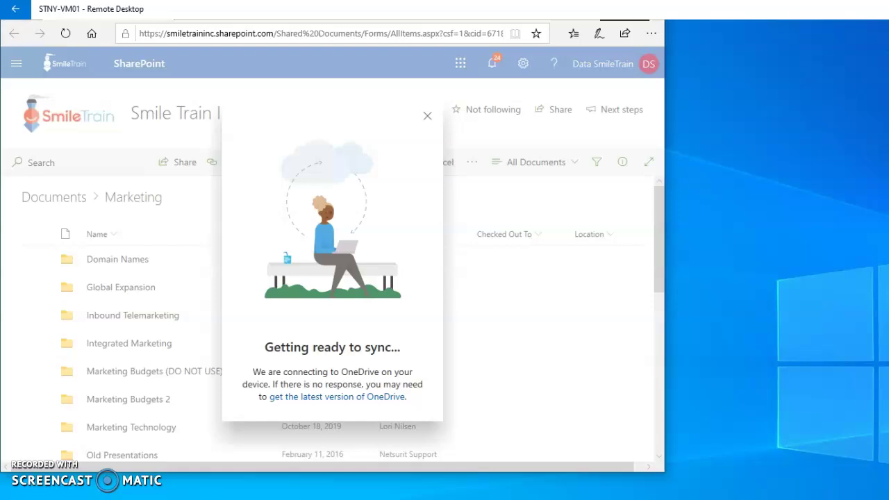
pyautogui.click(16, 9)
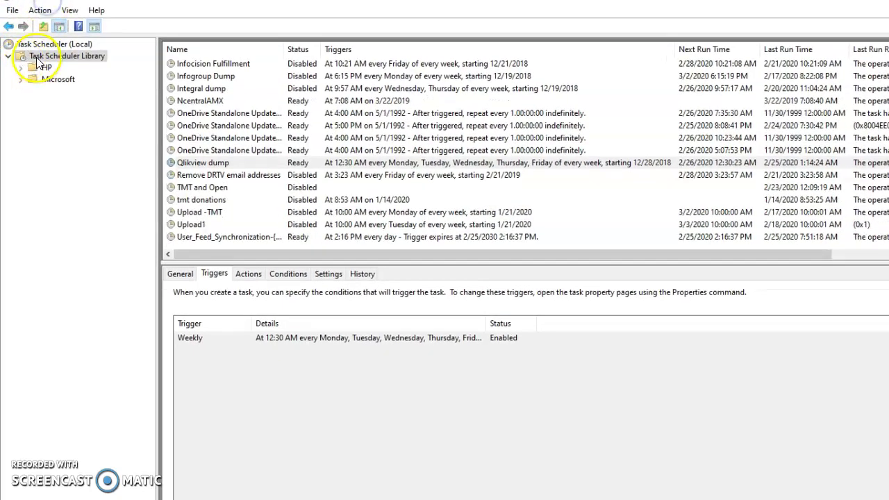
# Open Qlikview dump's properties and read the first DemandTools action's DonationsSF2.csv arguments, then cancel
pyautogui.click(199, 167)
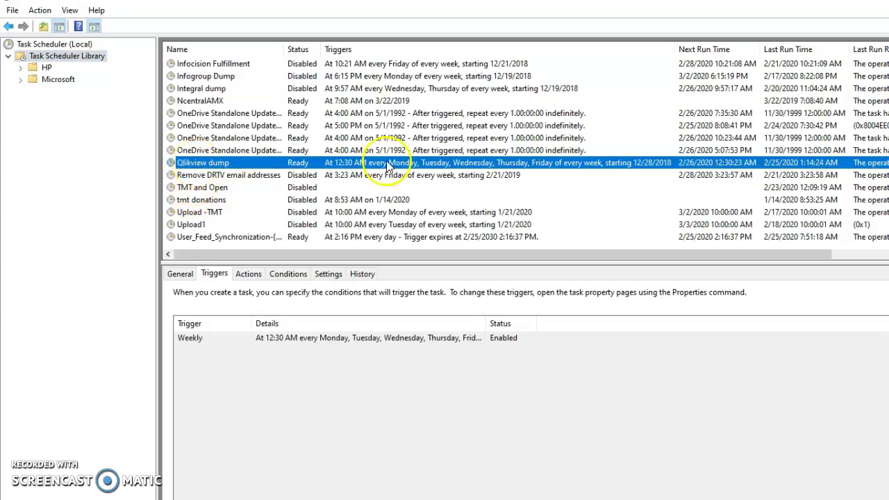
pyautogui.doubleClick(197, 162)
pyautogui.click(148, 107)
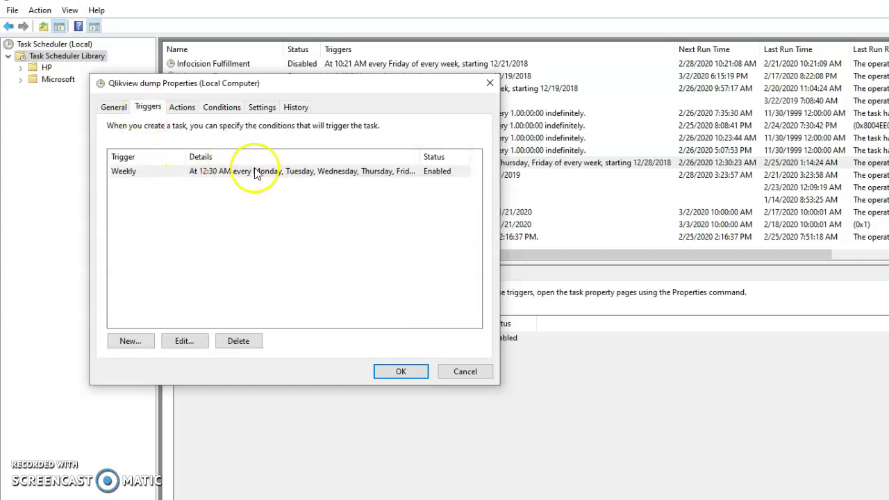
pyautogui.click(182, 107)
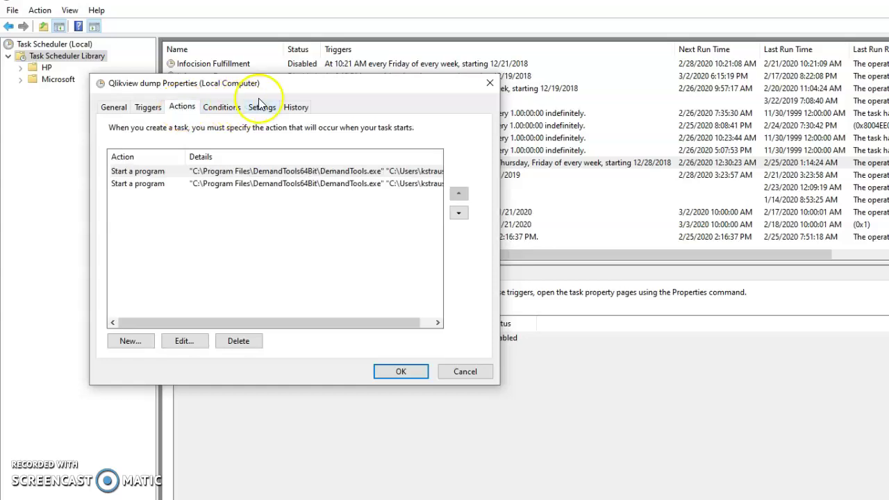
pyautogui.doubleClick(213, 173)
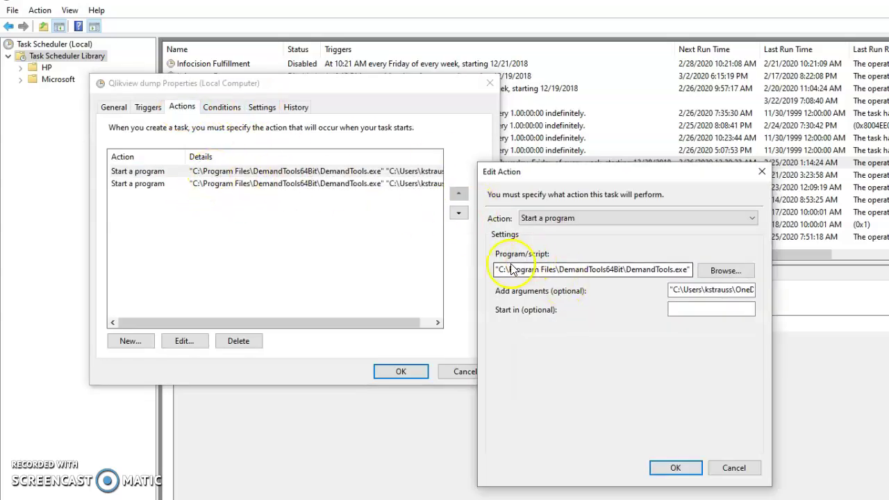
pyautogui.moveTo(642, 269); pyautogui.dragTo(685, 268)
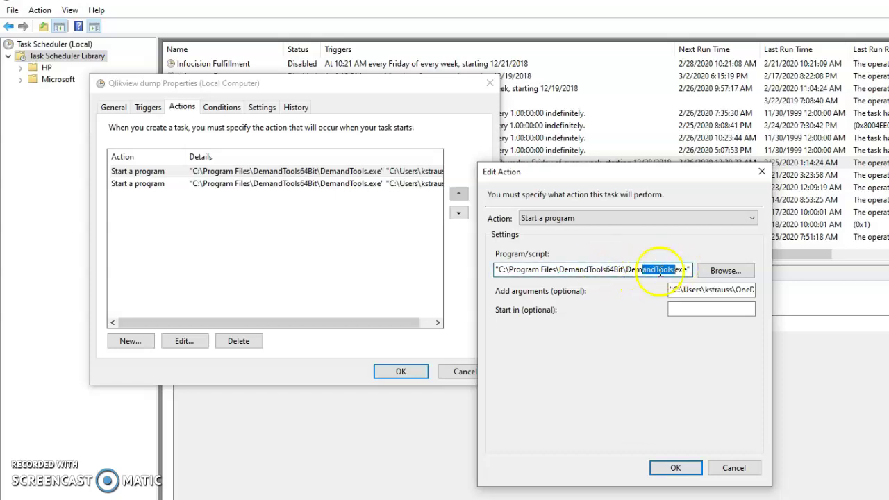
pyautogui.click(686, 290)
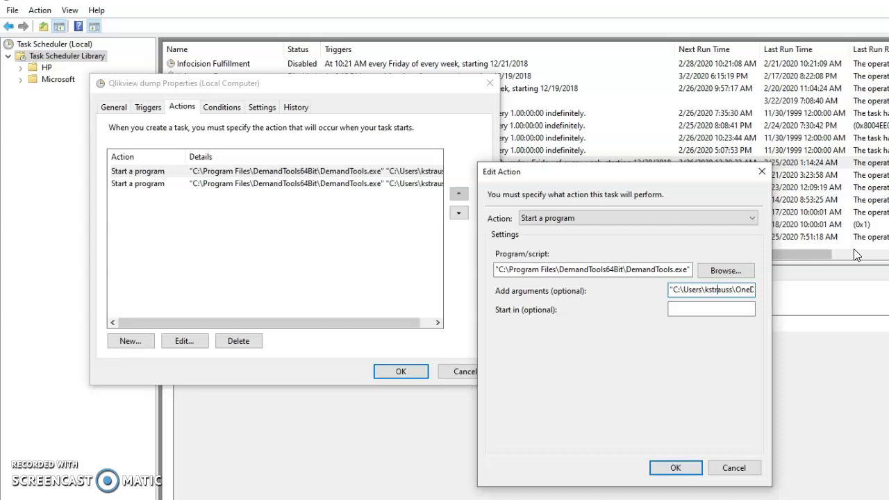
pyautogui.press('End')
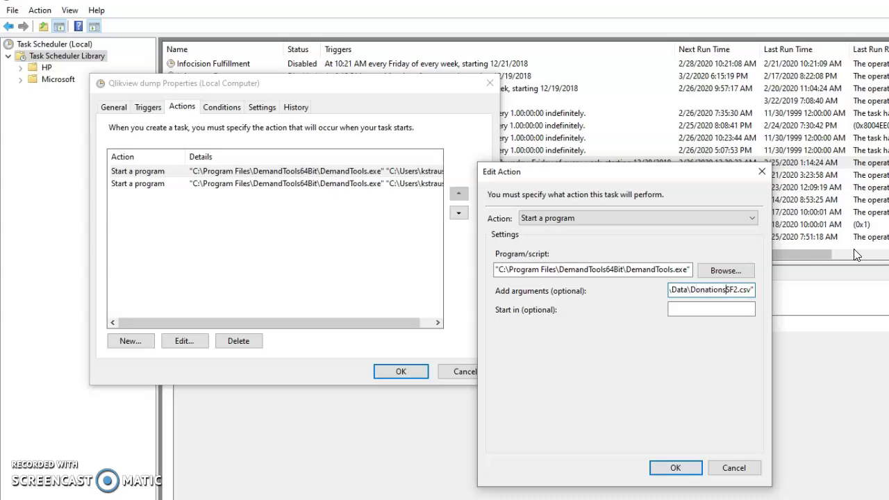
pyautogui.click(733, 468)
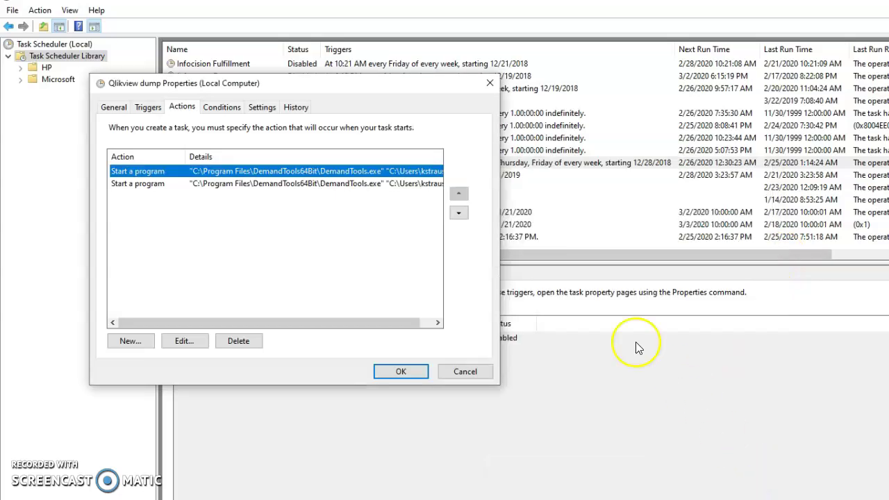
# Inspect the second DemandTools action's arguments ending in Constituent.csv, then cancel
pyautogui.click(347, 186)
pyautogui.doubleClick(353, 187)
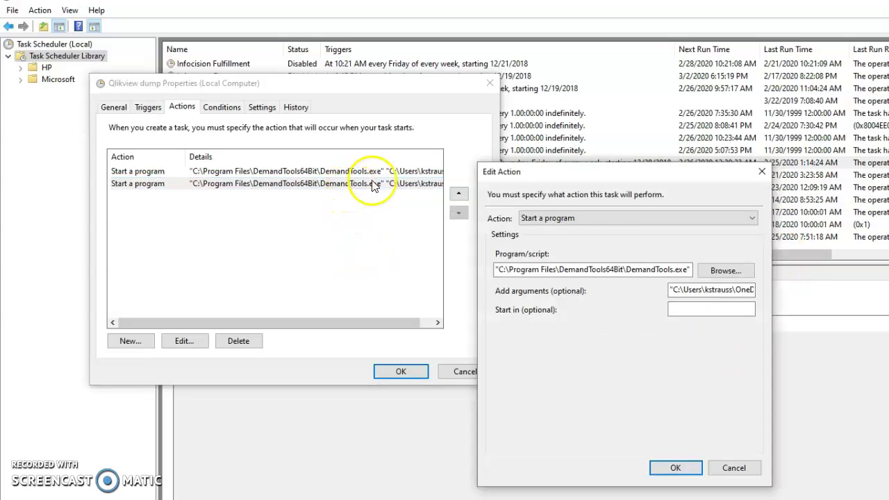
pyautogui.click(715, 289)
pyautogui.press('End')
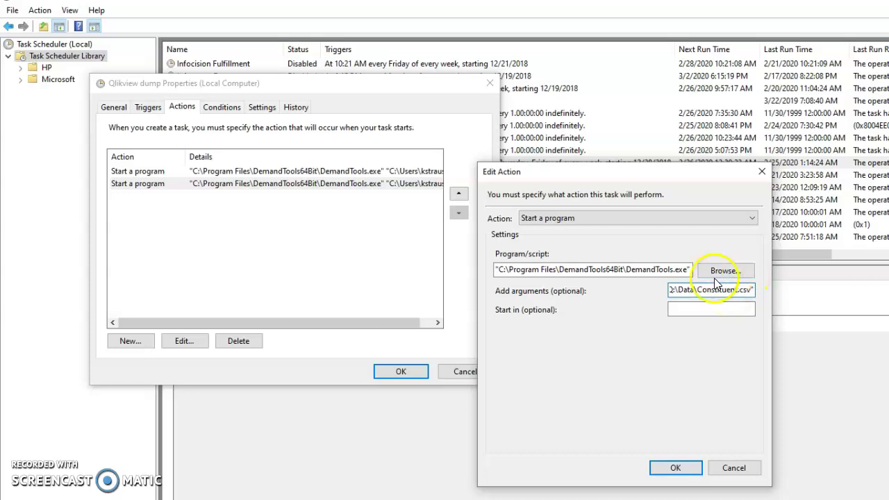
pyautogui.moveTo(707, 289); pyautogui.dragTo(747, 290)
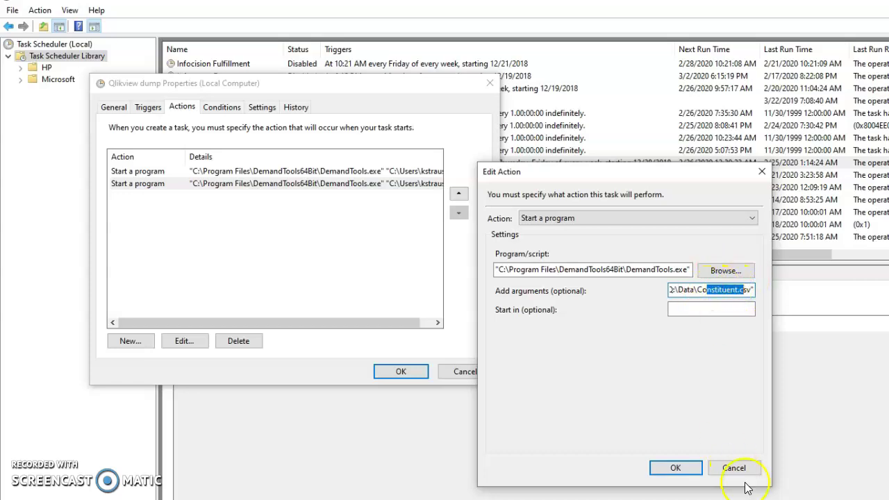
pyautogui.click(740, 468)
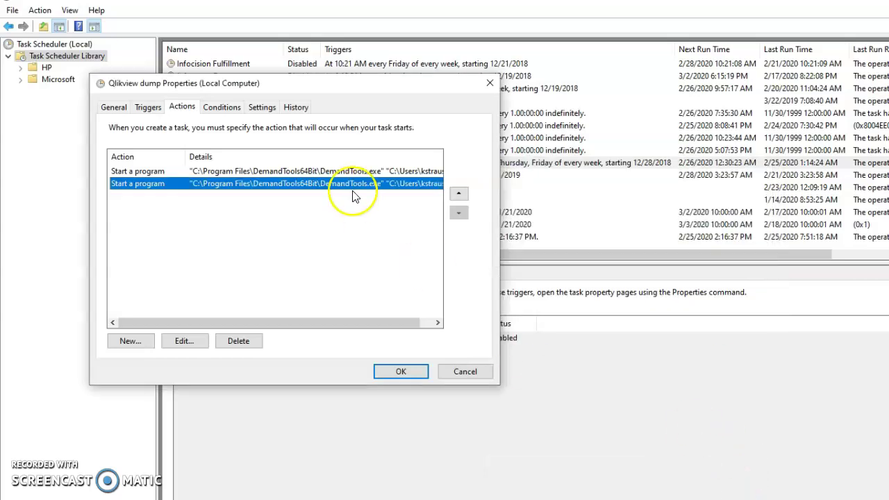
# Open Q:\Data and compare the sizes and dates of Constituent.csv and DonationsSF2.csv
pyautogui.hotkey('alt', 'Tab')
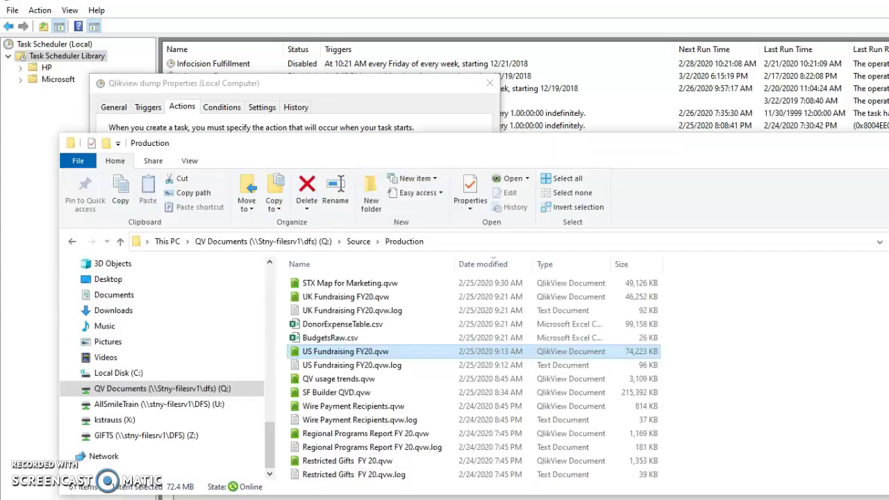
pyautogui.moveTo(425, 144); pyautogui.dragTo(453, 117)
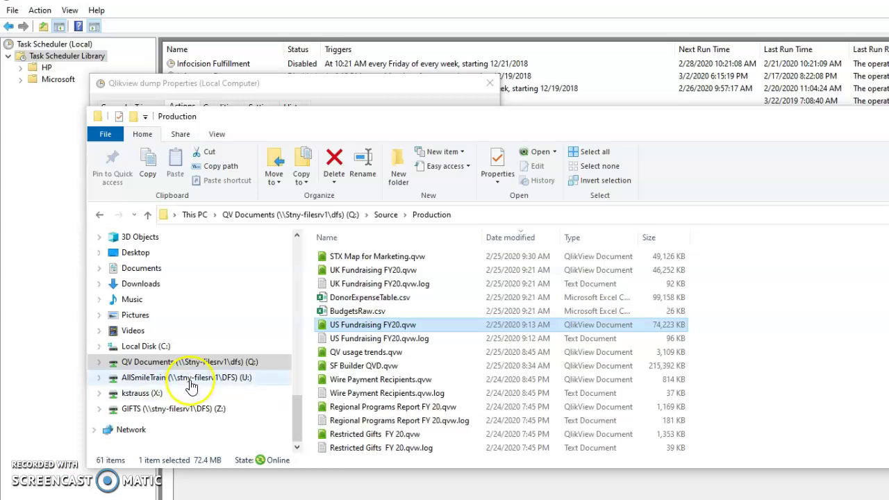
pyautogui.click(318, 215)
pyautogui.doubleClick(337, 256)
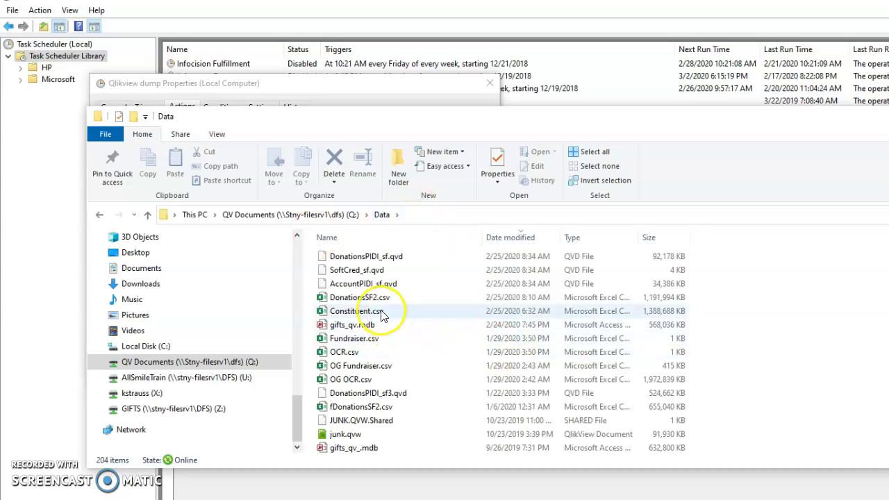
pyautogui.click(341, 313)
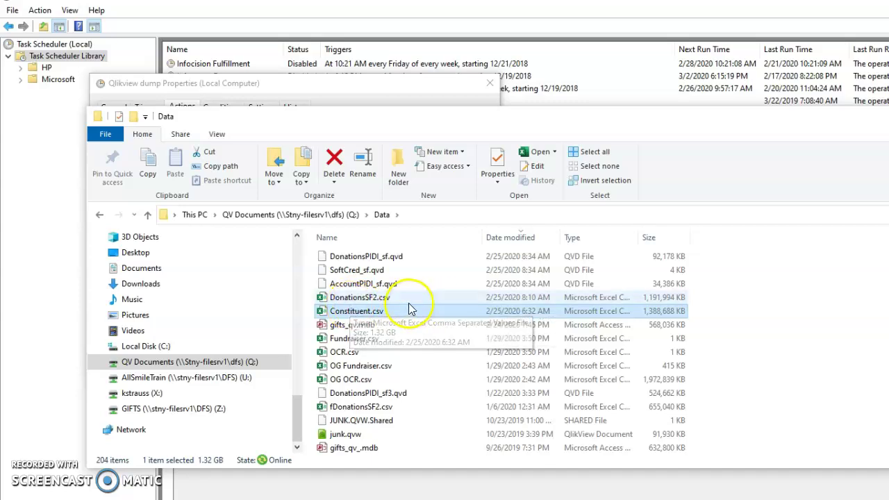
pyautogui.click(653, 299)
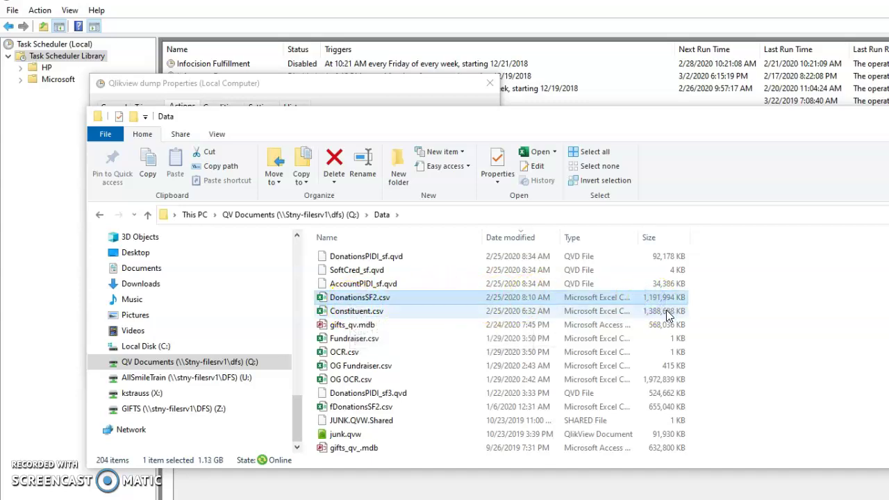
pyautogui.click(666, 314)
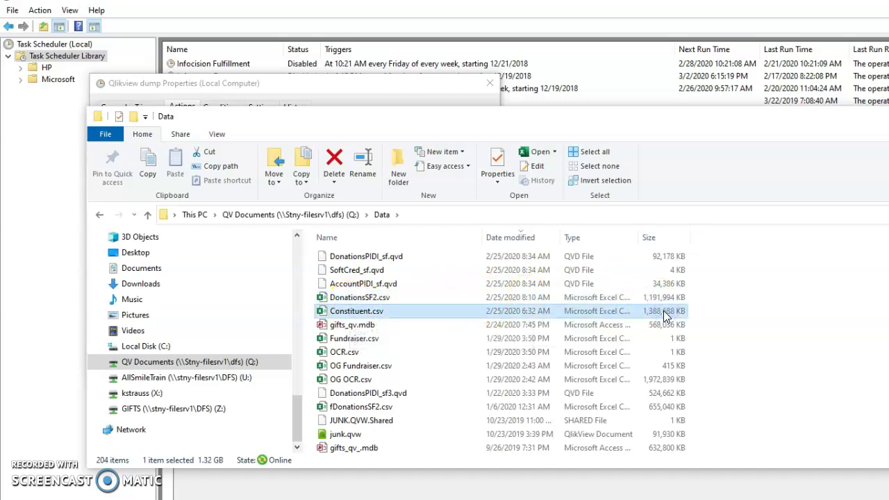
# Return to the QV Documents drive root and select the Source folder
pyautogui.click(304, 214)
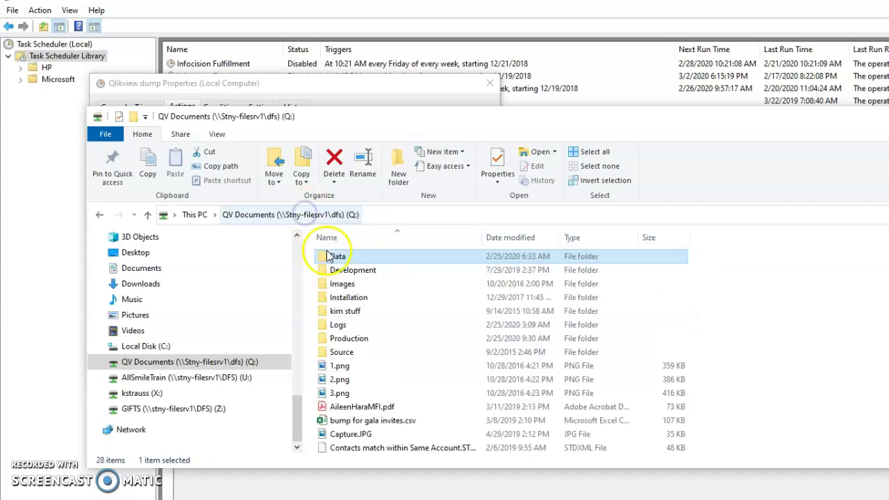
pyautogui.click(349, 256)
pyautogui.doubleClick(349, 257)
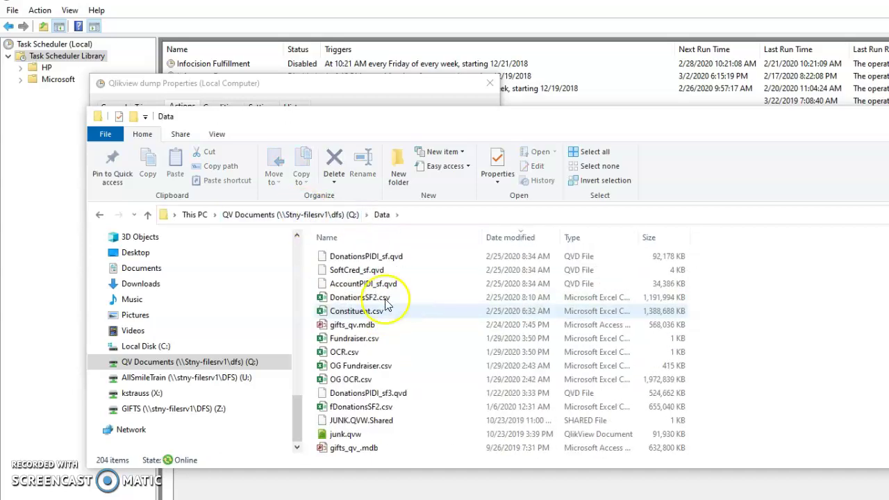
pyautogui.click(305, 215)
pyautogui.click(324, 355)
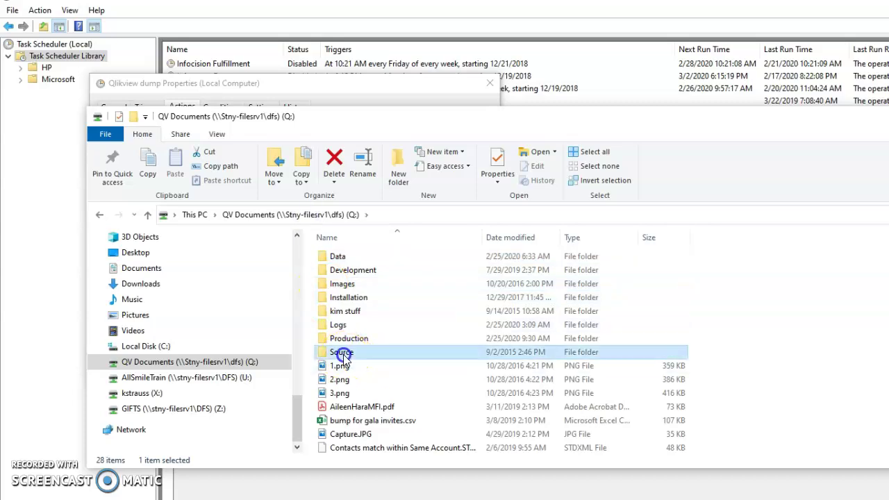
# In Source > Production, check modified times of SF Builder QVD.qvw, US and UK Fundraising FY20.qvw
pyautogui.doubleClick(344, 356)
pyautogui.doubleClick(347, 257)
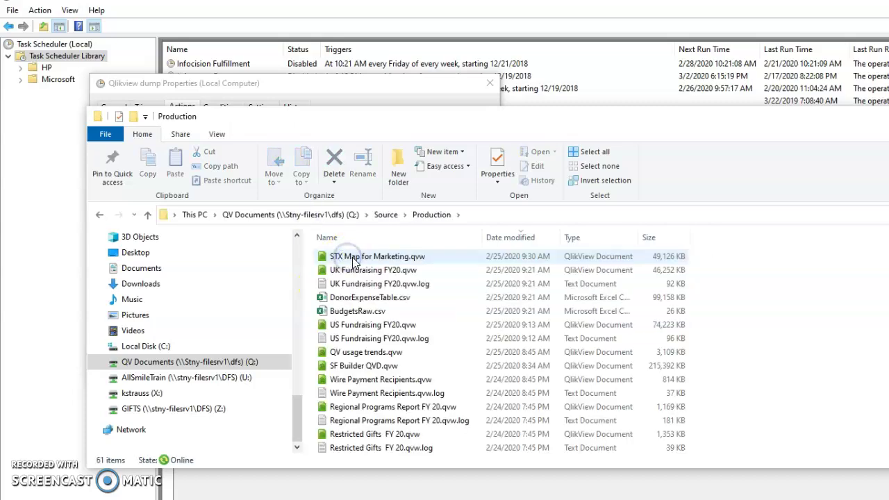
pyautogui.click(353, 369)
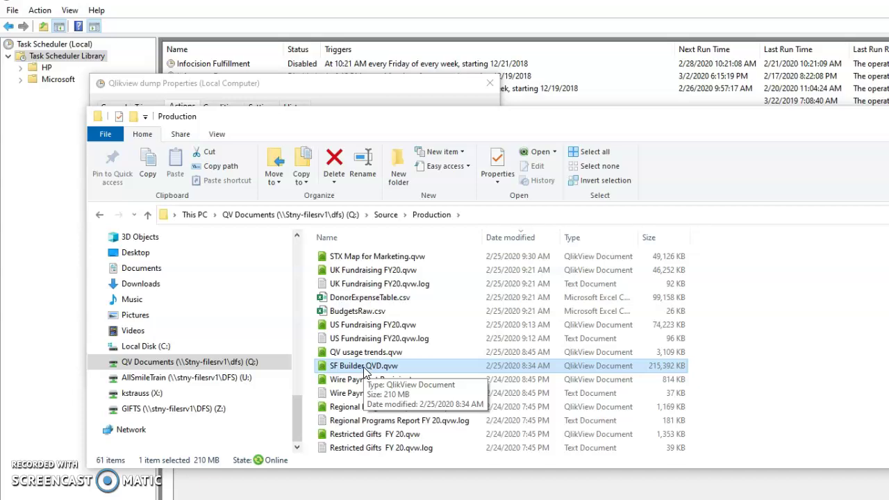
pyautogui.click(360, 371)
pyautogui.click(358, 368)
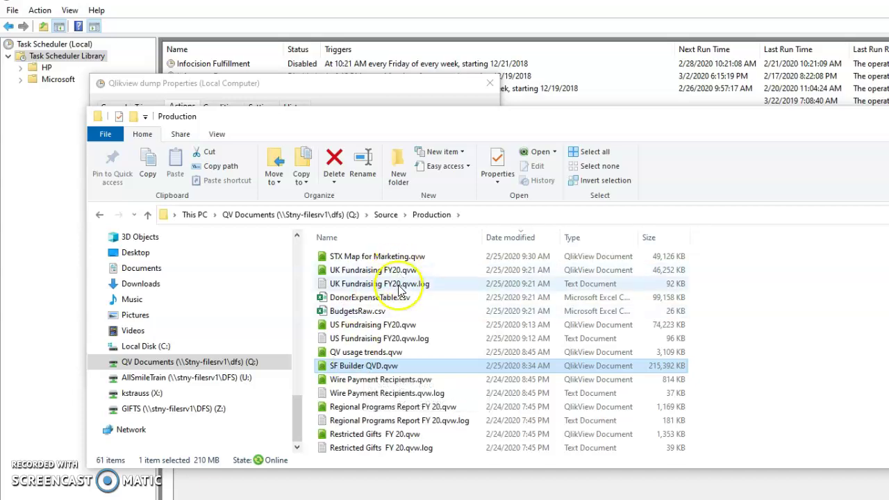
pyautogui.click(361, 325)
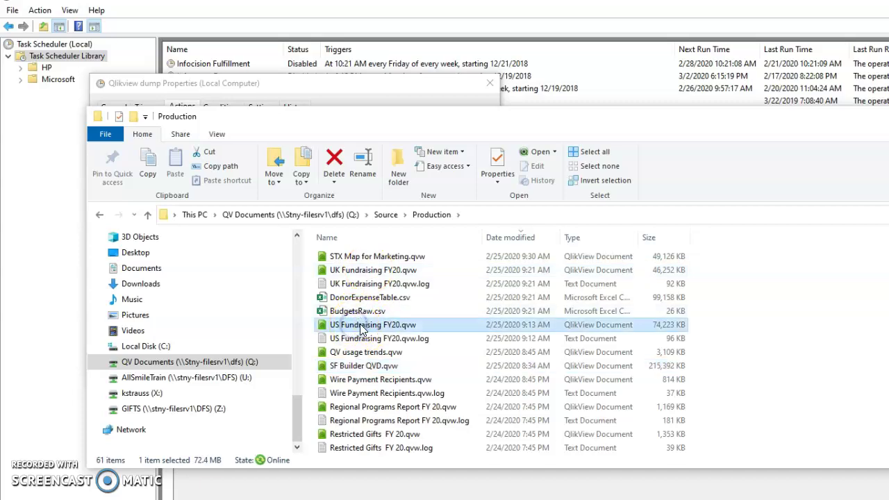
pyautogui.click(346, 271)
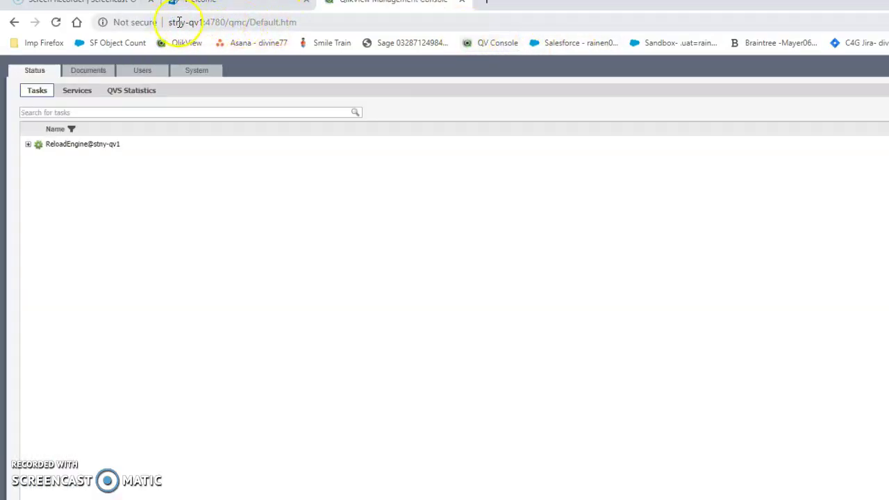
# Expand ReloadEngine@stny-qv1 and the Fundraising folder, then select the US Fundraising FY20 task
pyautogui.click(28, 145)
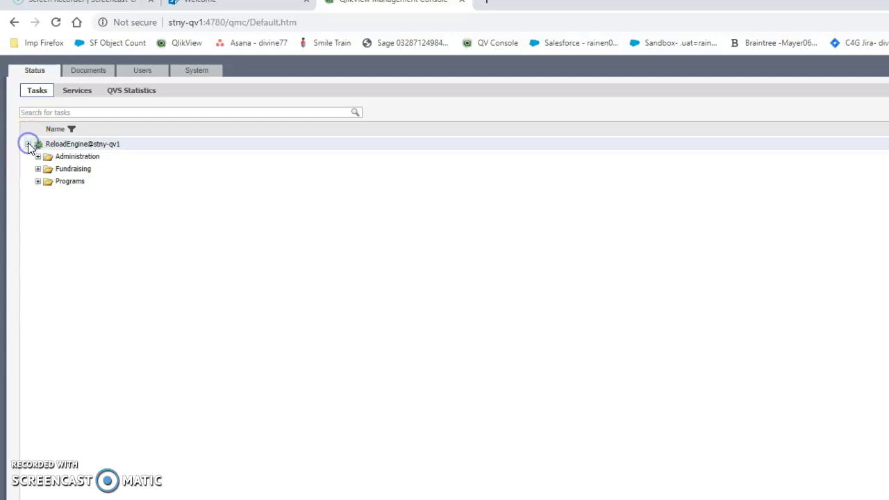
pyautogui.click(37, 169)
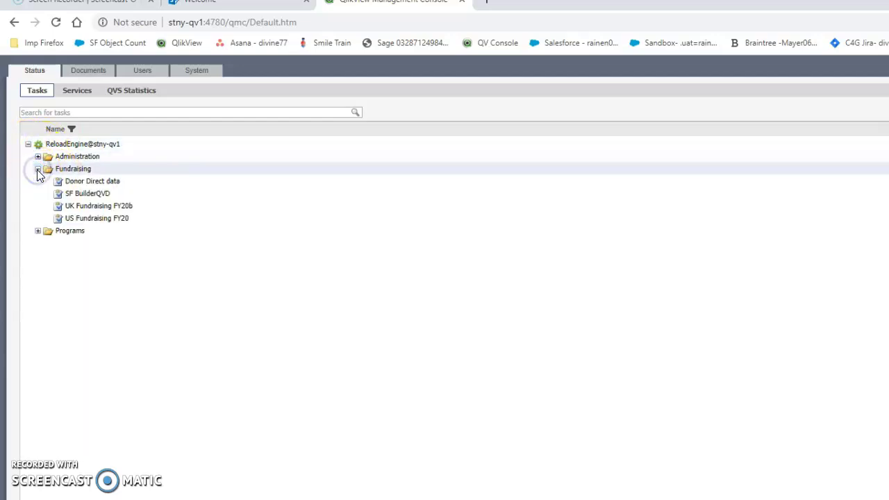
pyautogui.click(83, 219)
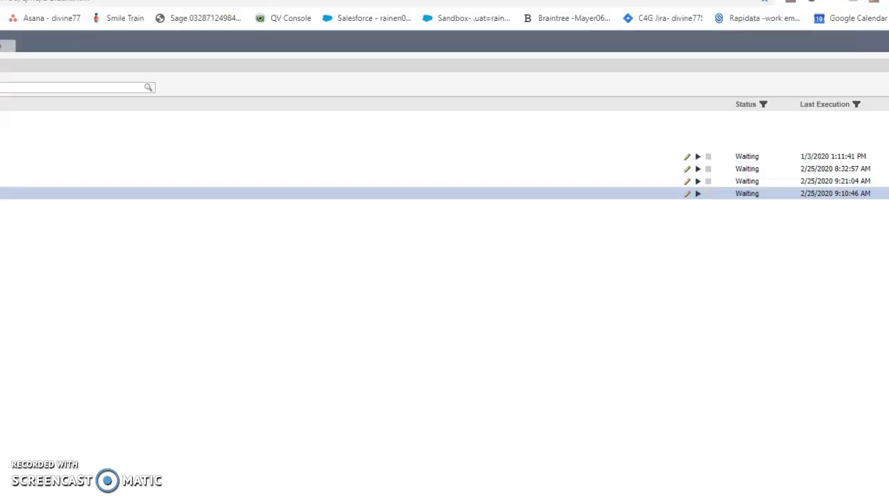
# Compare Last Execution times across the UK Fundraising FY20b, SF BuilderQVD and US Fundraising FY20 tasks
pyautogui.click(38, 175)
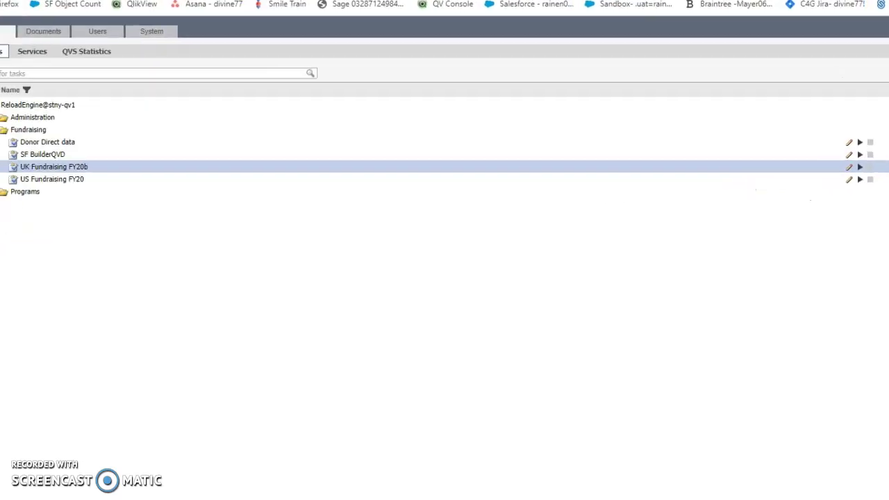
pyautogui.click(39, 154)
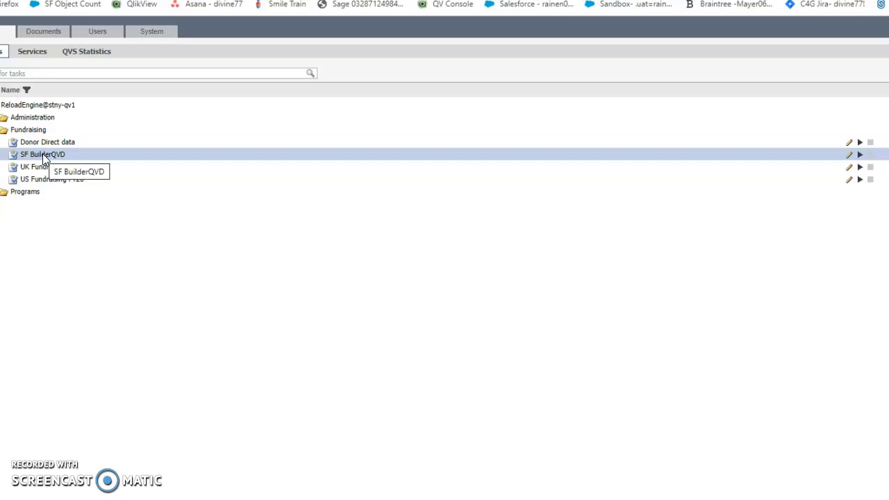
pyautogui.click(65, 155)
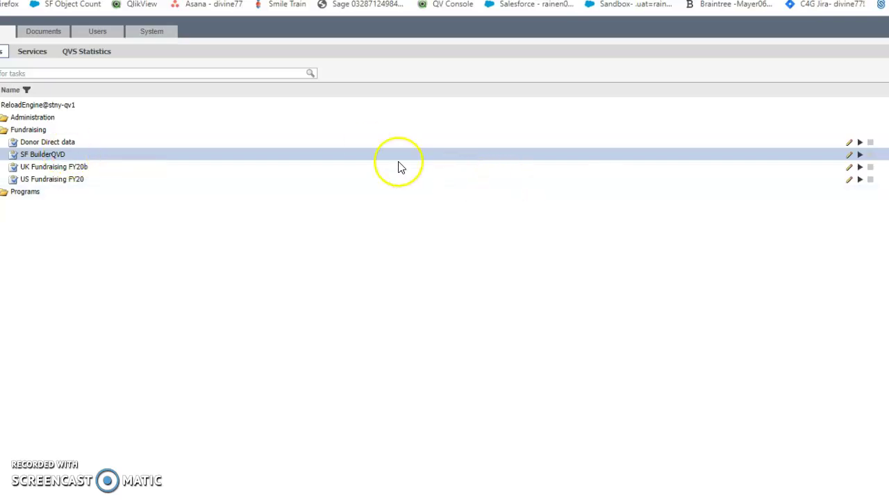
pyautogui.click(61, 181)
pyautogui.click(57, 168)
pyautogui.click(50, 154)
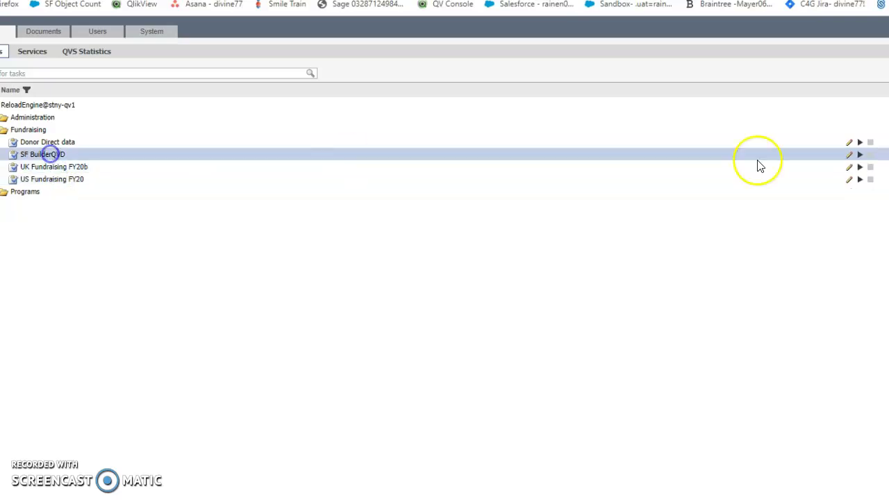
pyautogui.click(787, 182)
pyautogui.click(788, 166)
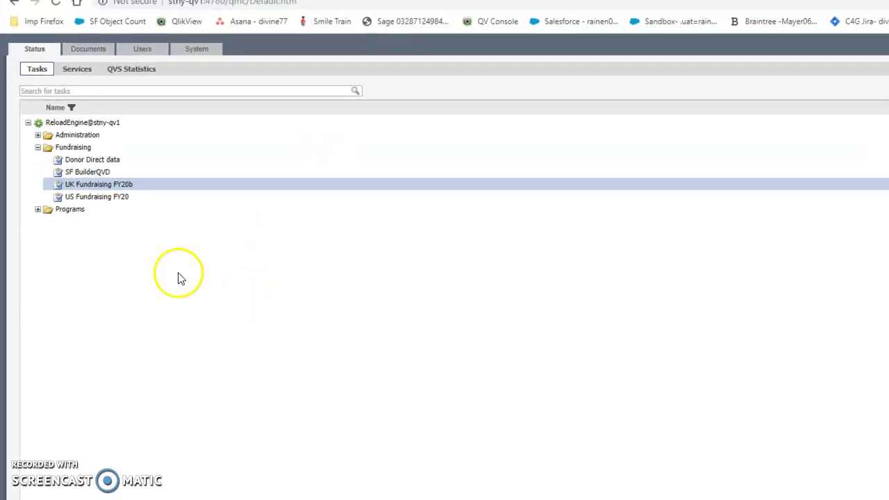
# Show the Distribute tab of the US Fundraising FY20 task under ReloadEngine > Source > Production
pyautogui.click(83, 50)
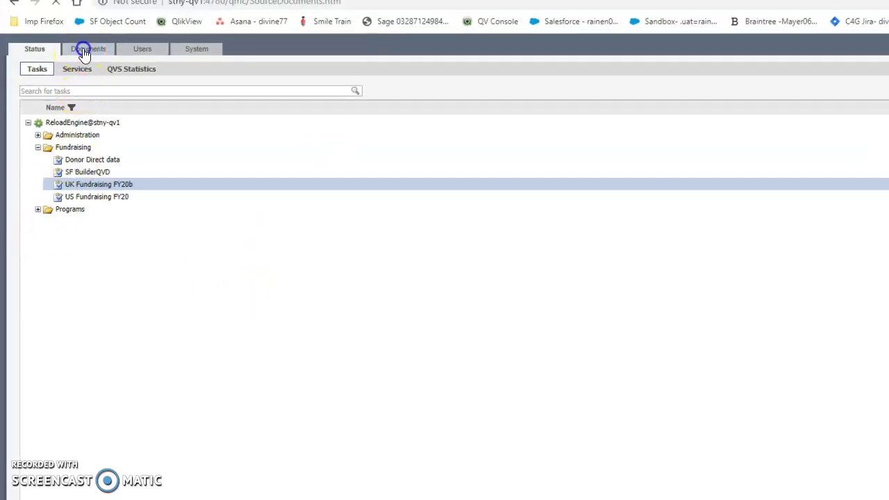
pyautogui.click(24, 134)
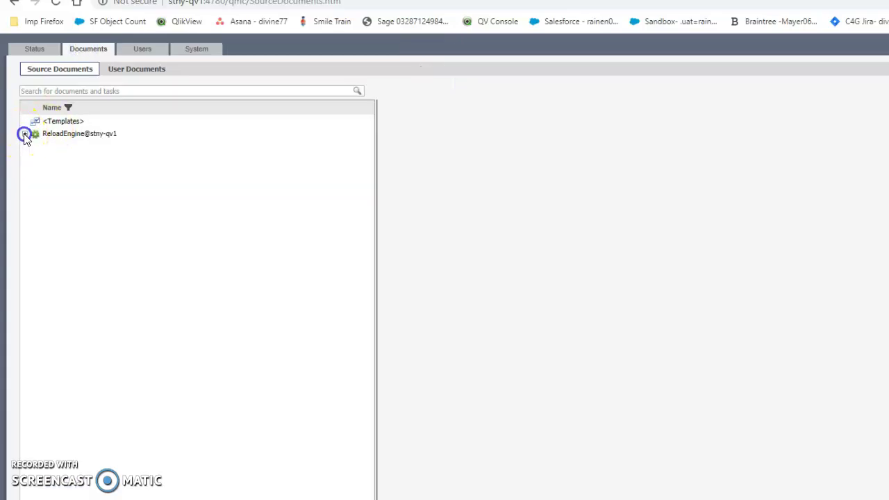
pyautogui.click(34, 146)
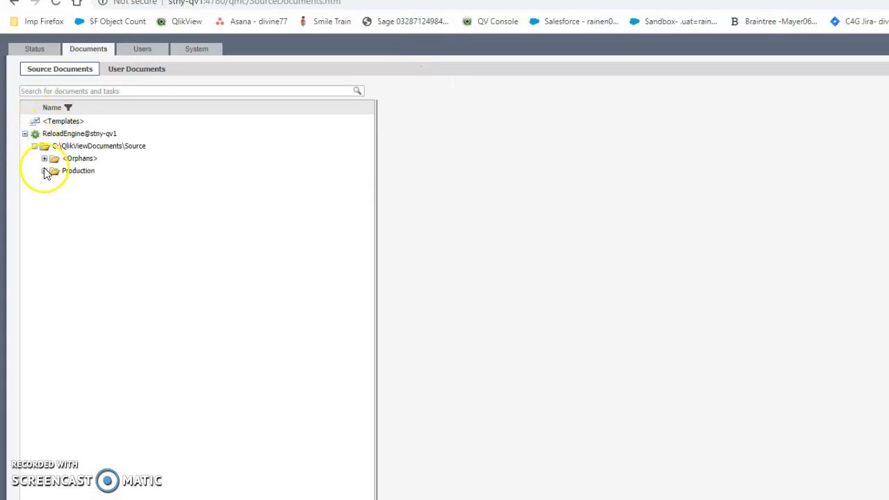
pyautogui.click(44, 171)
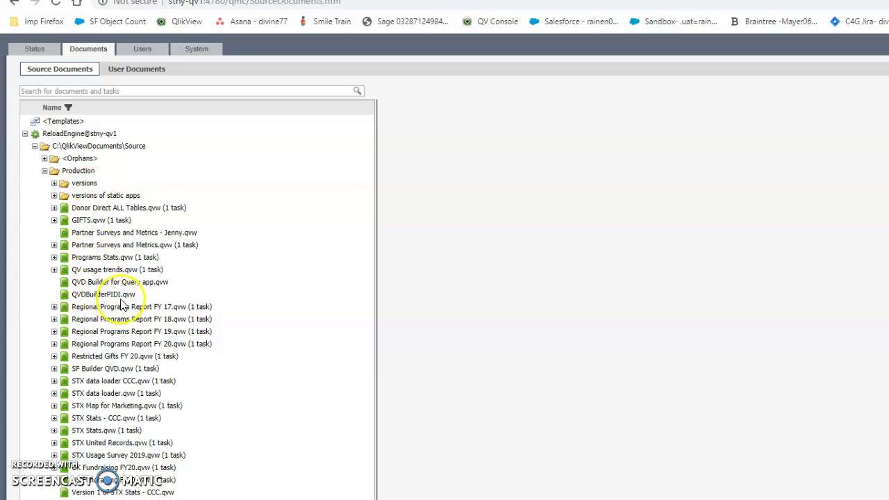
pyautogui.click(108, 480)
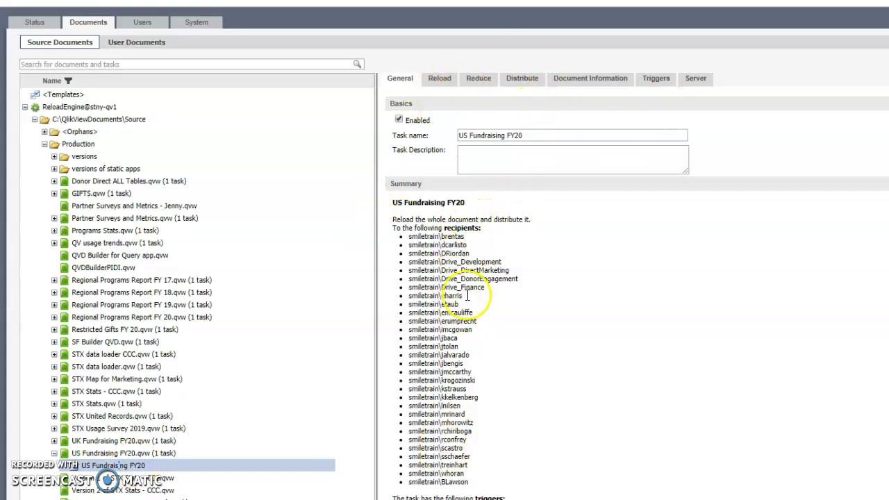
pyautogui.click(523, 81)
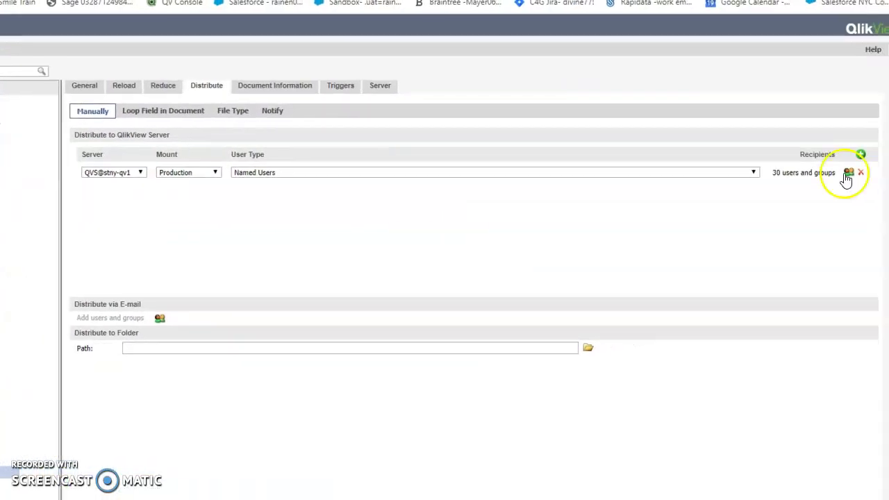
# Search recipients by a user-name pattern, select the second match, then cancel without changing recipients
pyautogui.click(848, 174)
pyautogui.click(192, 198)
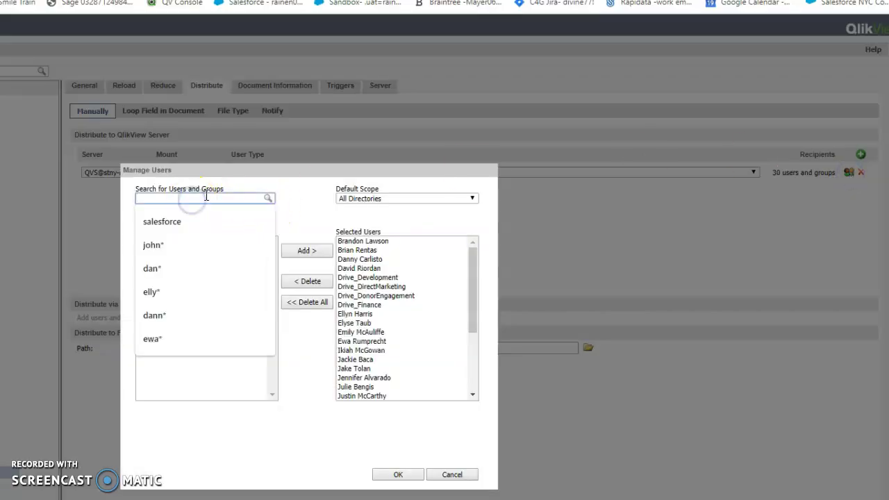
pyautogui.press('Down')
pyautogui.press('Down')
pyautogui.press('Return')
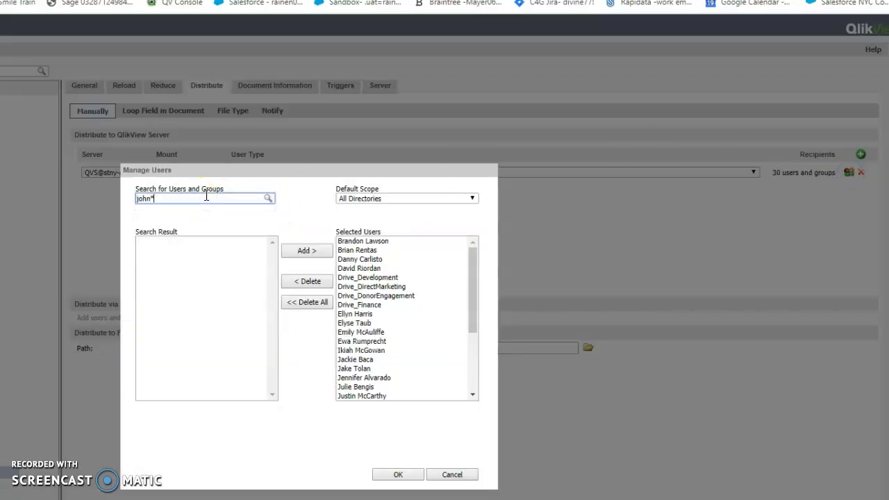
pyautogui.click(129, 205)
pyautogui.click(268, 200)
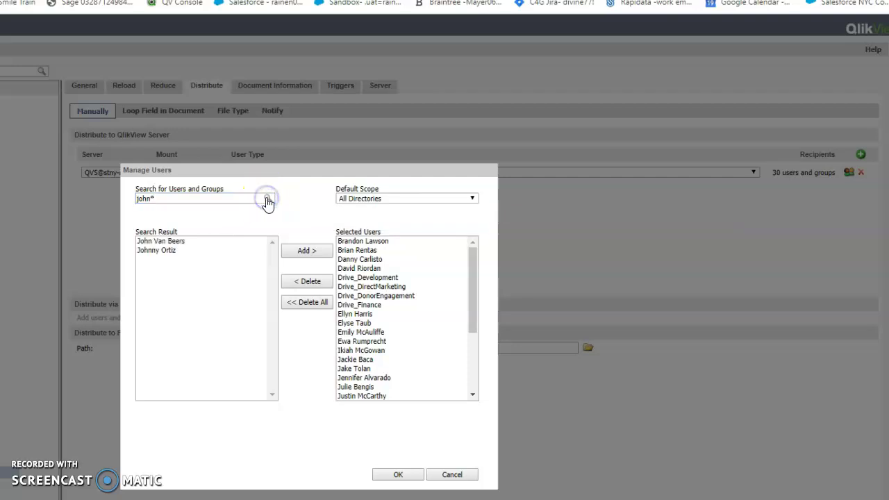
pyautogui.click(157, 252)
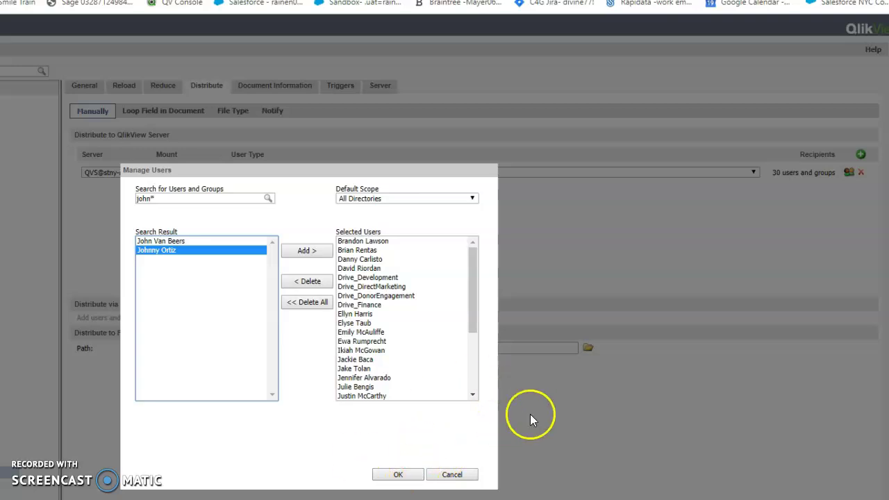
pyautogui.click(474, 478)
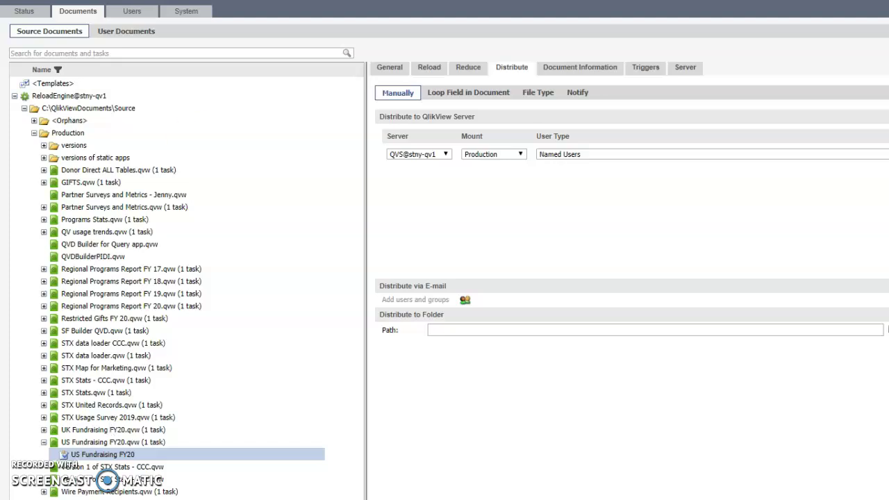
# Rerun the US Fundraising FY20 reload task from the Status task list
pyautogui.click(24, 13)
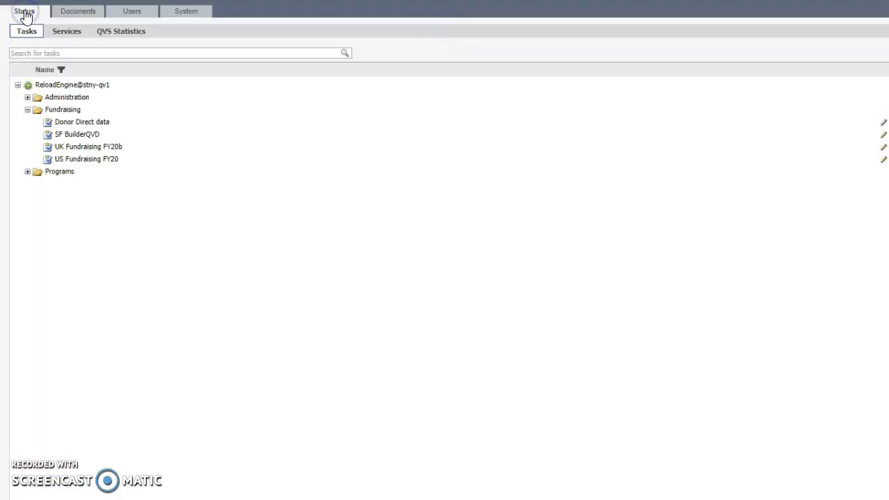
pyautogui.click(83, 160)
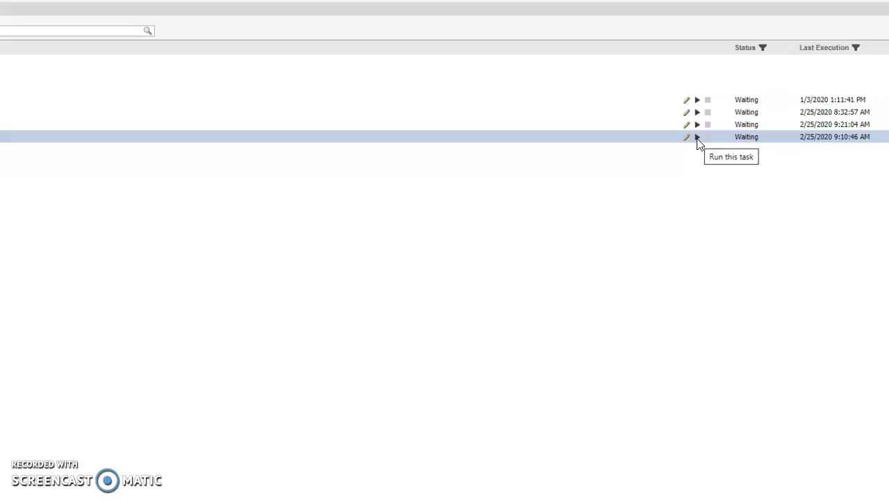
pyautogui.click(697, 138)
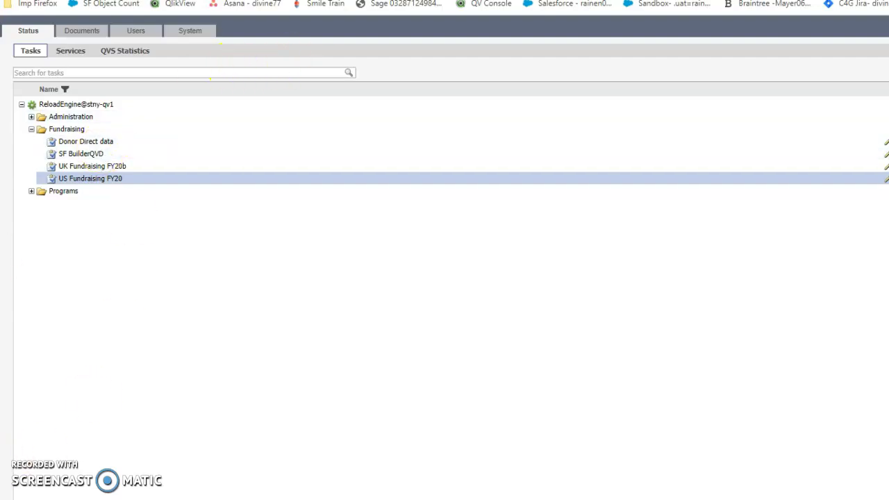
# Open US Fundraising FY20.qvw from the AccessPoint document list to view its dashboard
pyautogui.click(182, 5)
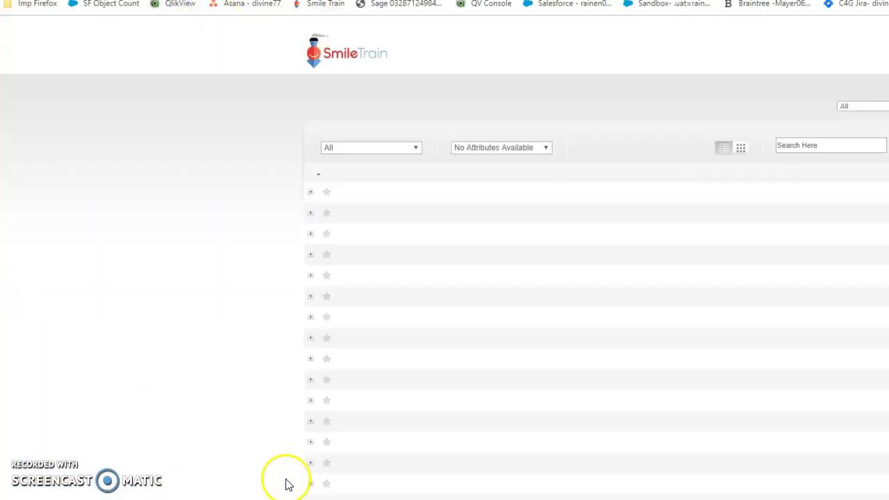
pyautogui.scroll(-1, 393, 439)
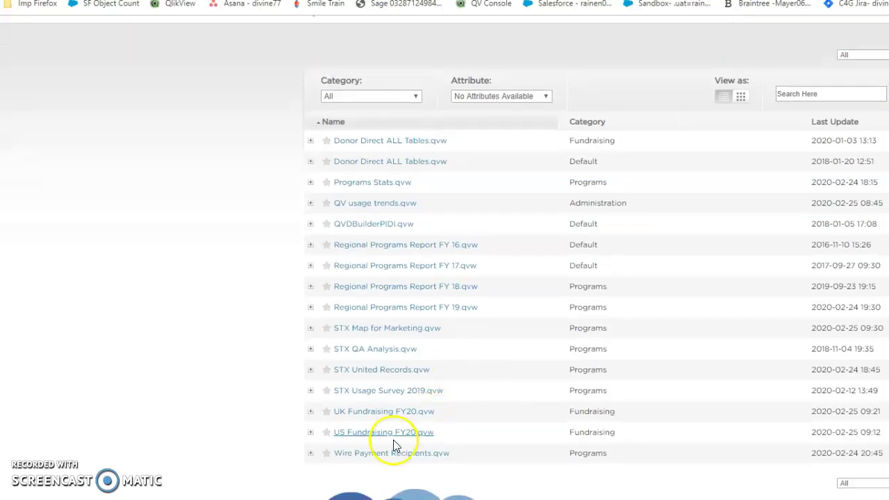
pyautogui.click(358, 433)
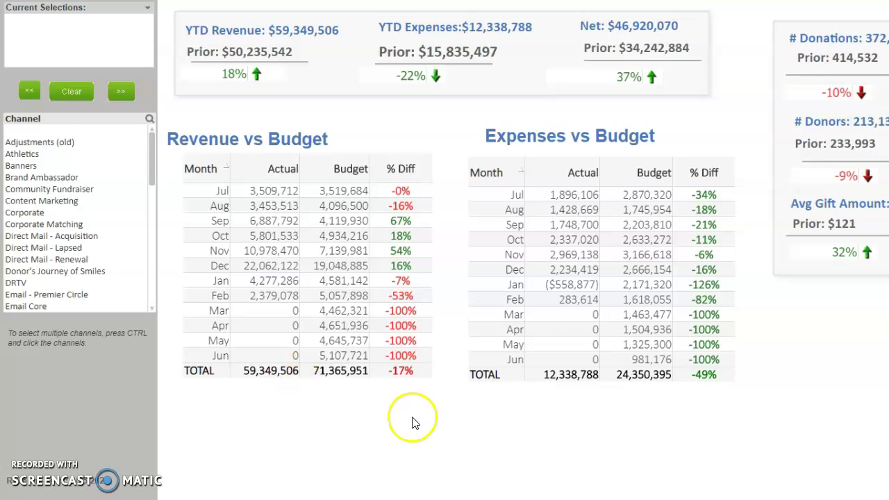
# Review the Qlikview dump task's General and weekly Triggers tabs, then cancel the Properties dialog
pyautogui.moveTo(827, 499)
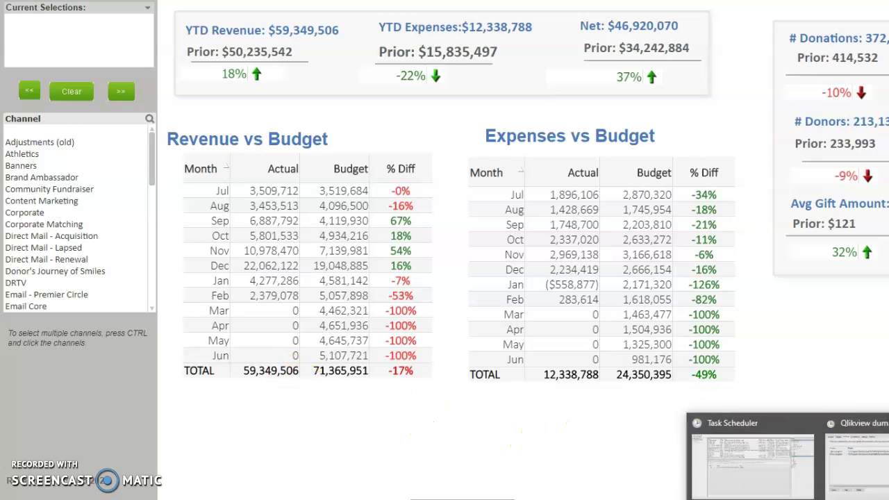
pyautogui.click(757, 462)
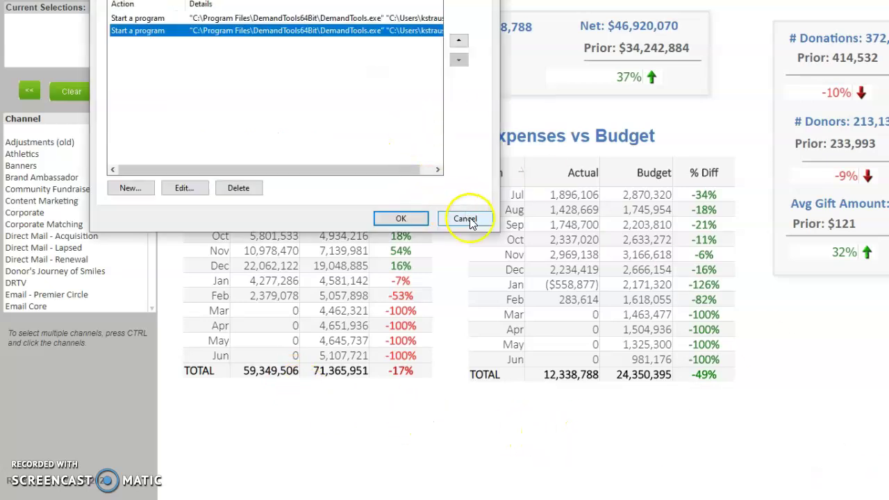
pyautogui.moveTo(216, 0); pyautogui.dragTo(216, 94)
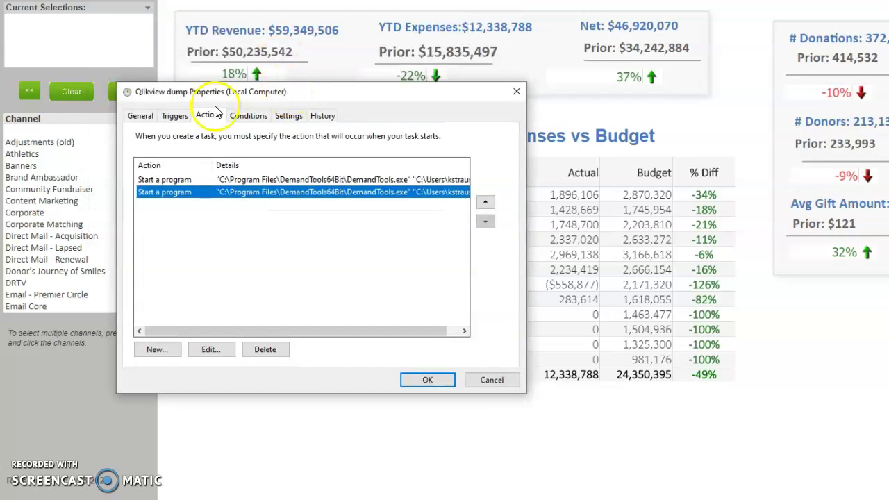
pyautogui.click(141, 116)
pyautogui.click(175, 116)
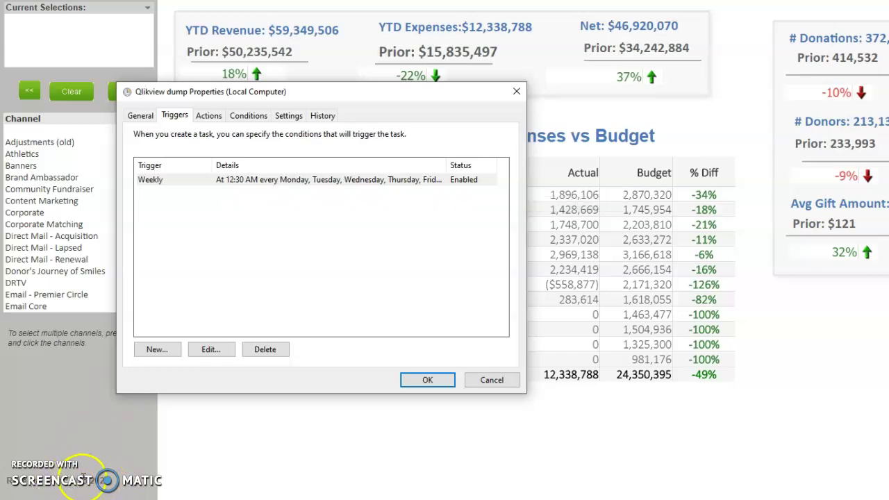
pyautogui.click(248, 257)
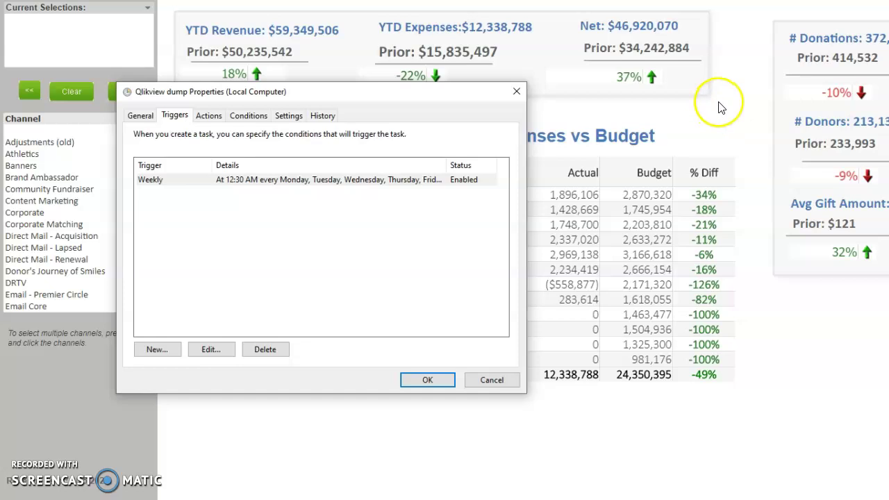
pyautogui.click(140, 115)
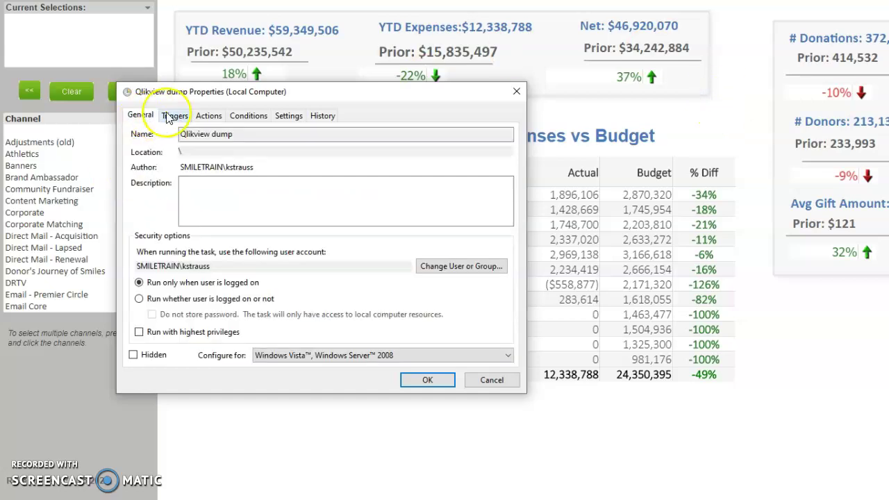
pyautogui.click(174, 117)
pyautogui.click(135, 116)
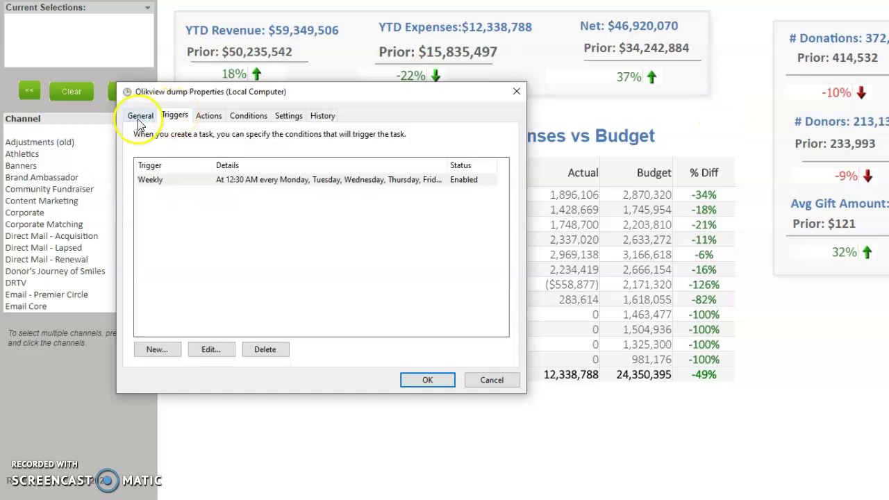
pyautogui.click(491, 379)
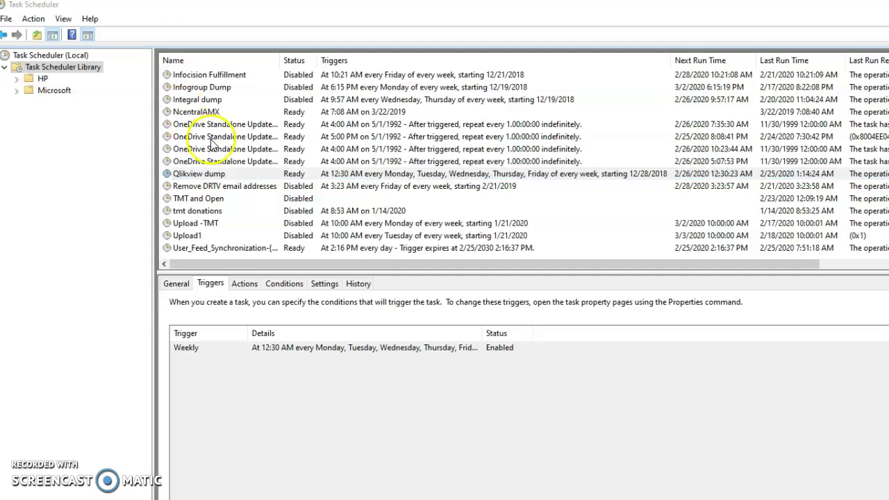
# Select the Qlikview dump task in the Task Scheduler Library
pyautogui.click(203, 175)
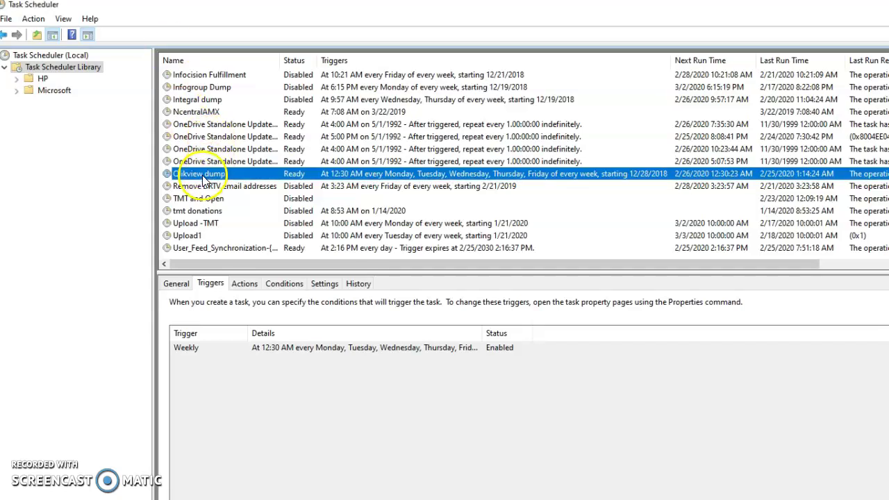
pyautogui.rightClick(341, 174)
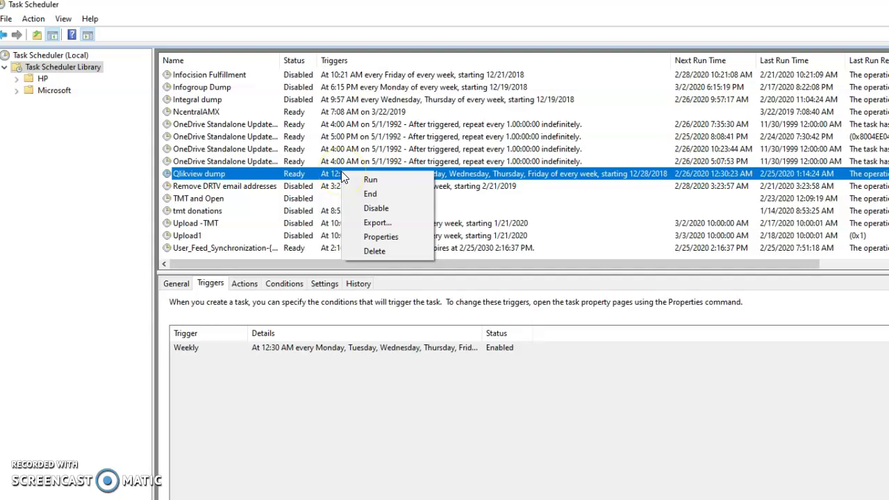
pyautogui.click(243, 174)
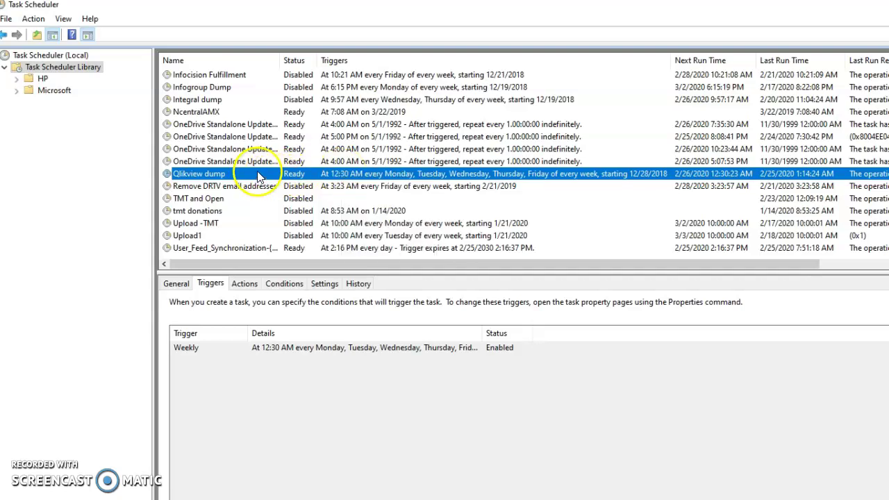
# Show its Actions and widen the Details column to read both DemandTools command paths
pyautogui.click(245, 284)
pyautogui.click(470, 359)
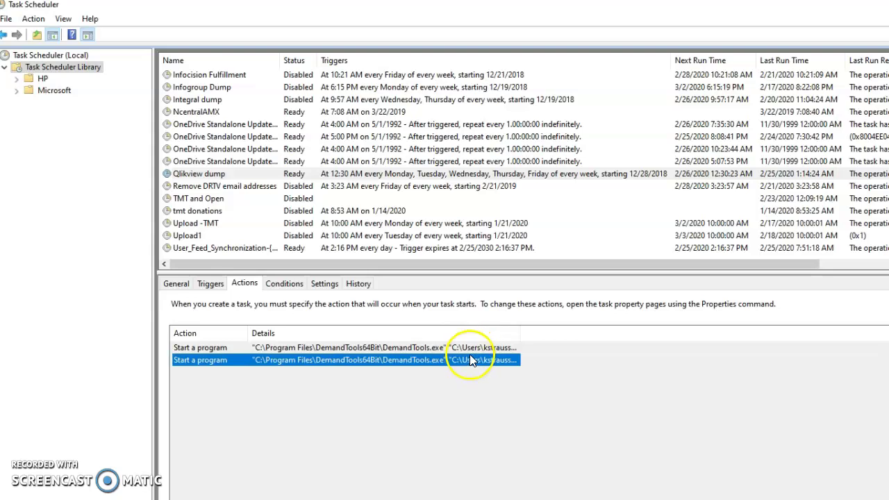
pyautogui.click(501, 348)
pyautogui.moveTo(521, 332); pyautogui.dragTo(720, 326)
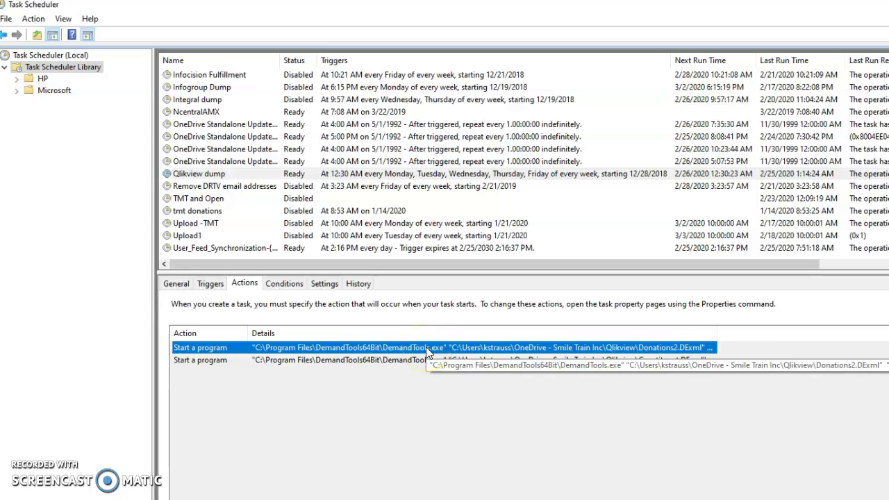
pyautogui.click(405, 347)
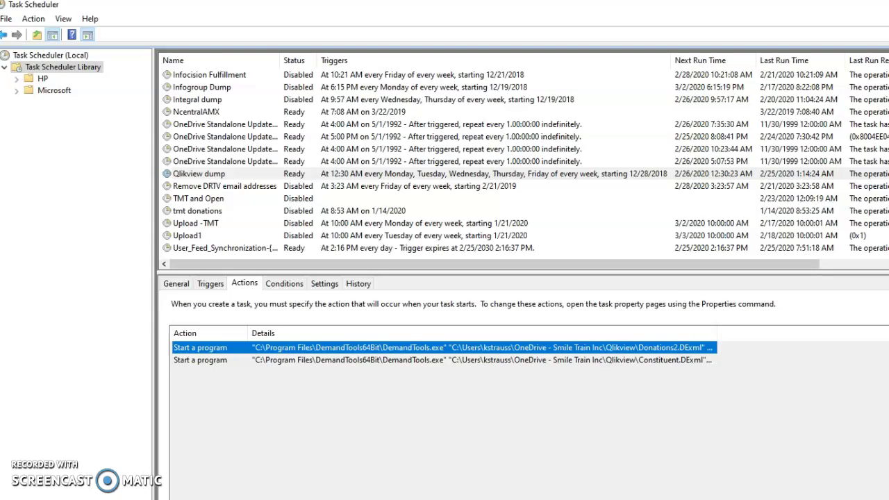
pyautogui.click(564, 360)
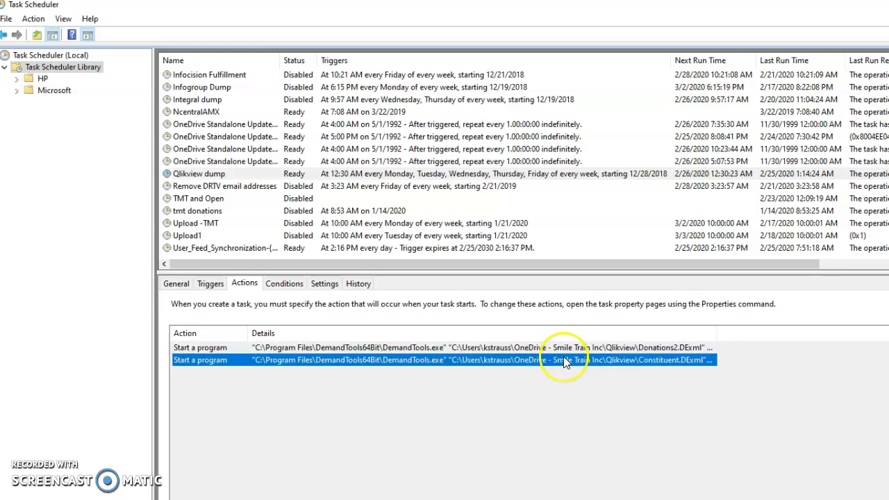
pyautogui.click(564, 350)
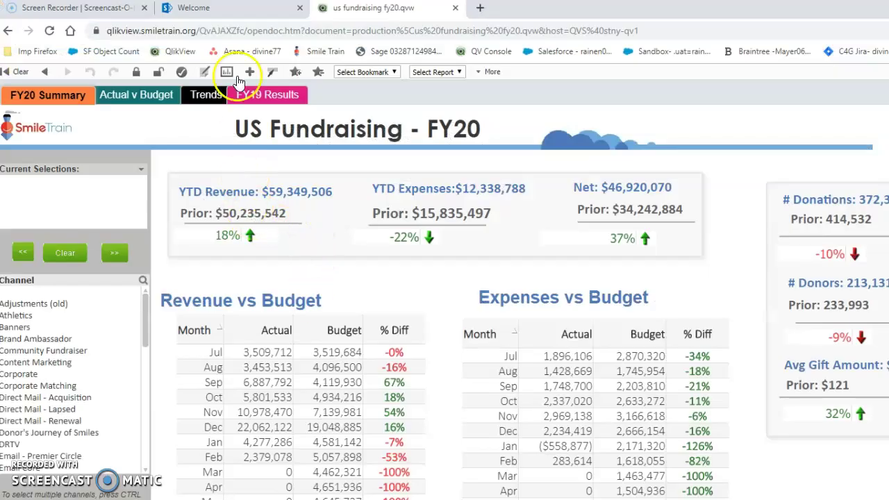
# Open the console's task status, check SF BuilderQVD's run options, then select US Fundraising FY20
pyautogui.click(174, 53)
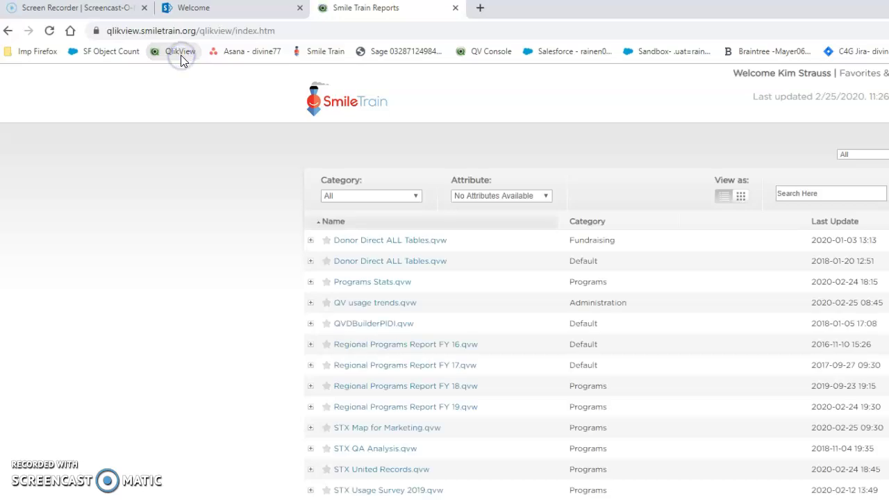
pyautogui.click(477, 50)
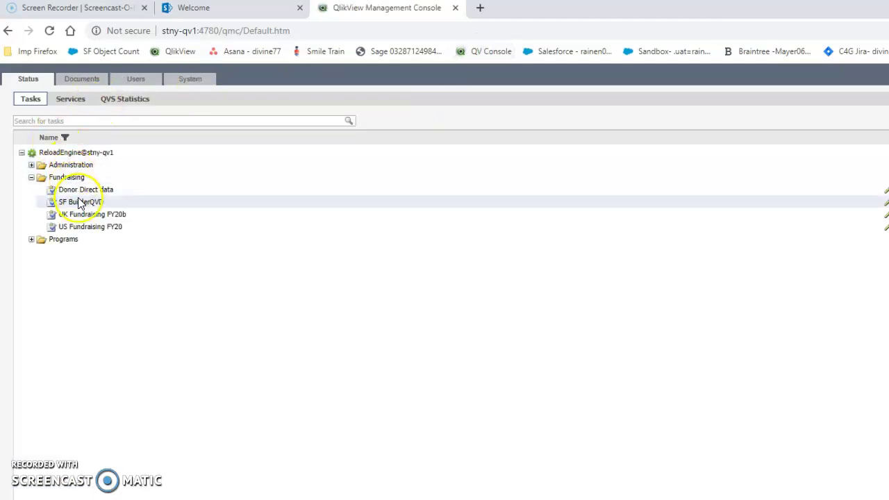
pyautogui.click(79, 200)
pyautogui.click(113, 202)
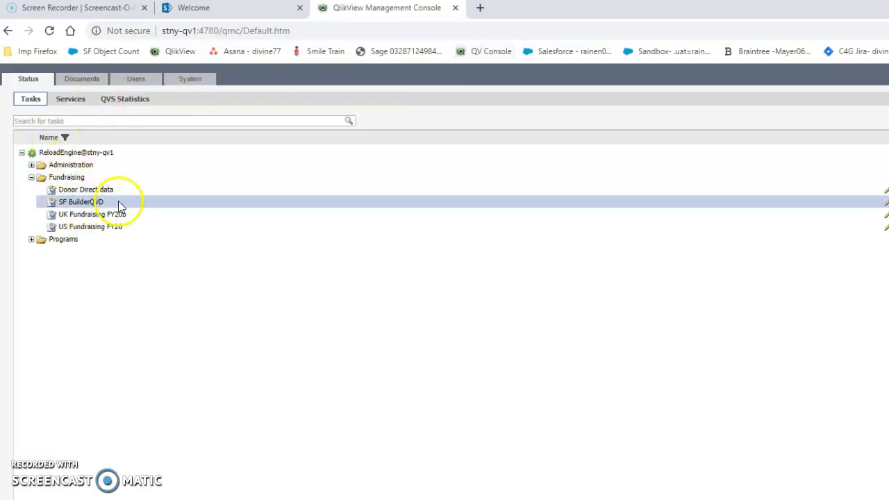
pyautogui.rightClick(101, 203)
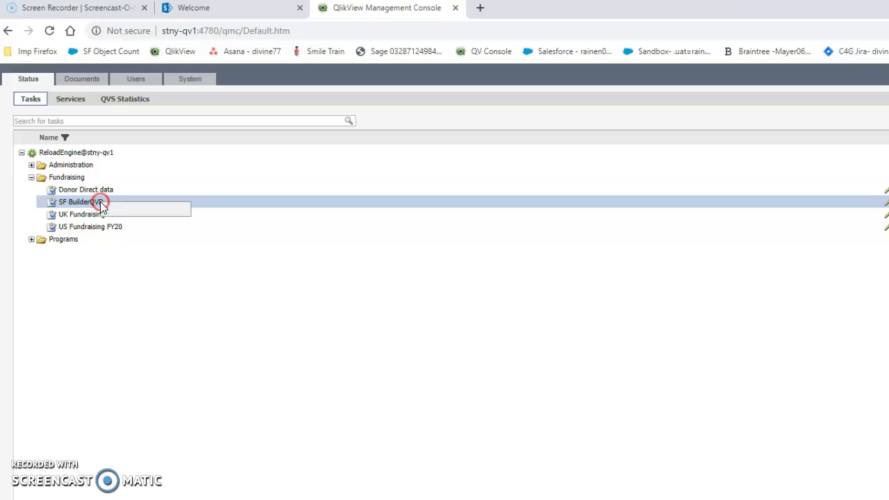
pyautogui.click(213, 167)
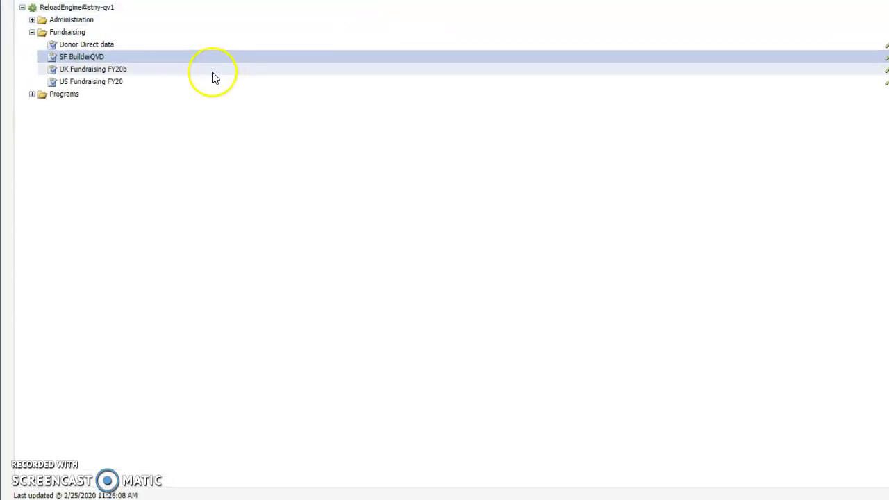
pyautogui.click(104, 83)
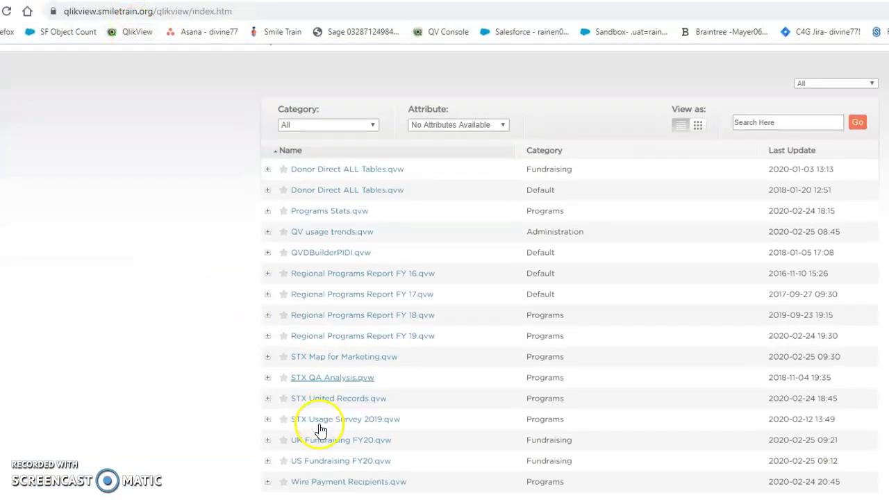
# Open US Fundraising FY20.qvw and select Jun in the Revenue vs Budget Month column
pyautogui.click(334, 462)
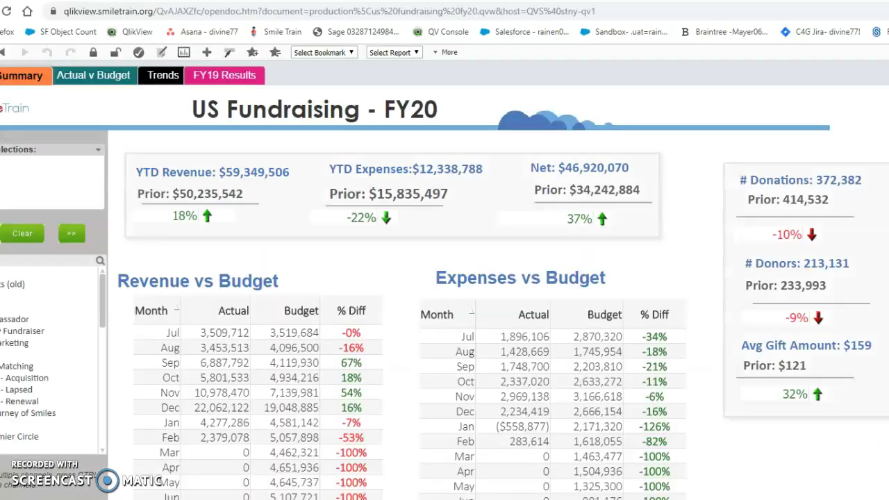
pyautogui.click(264, 496)
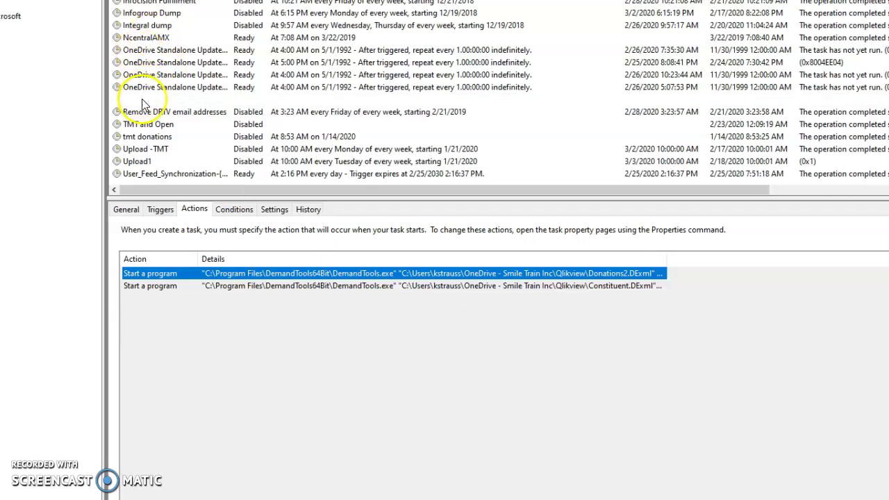
# Reselect Qlikview dump in the Task Scheduler Library to review its two DemandTools actions
pyautogui.click(142, 100)
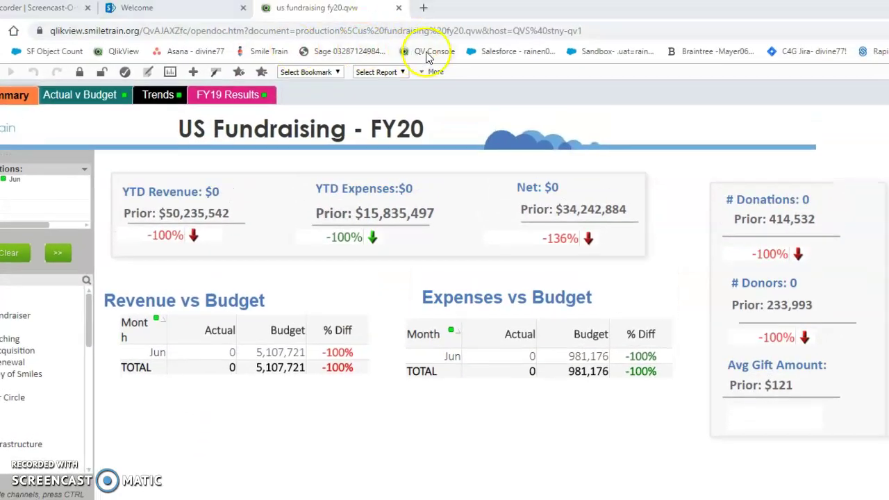
# View Run menus for SF BuilderQVD and US Fundraising FY20, then select UK Fundraising FY20b
pyautogui.click(432, 53)
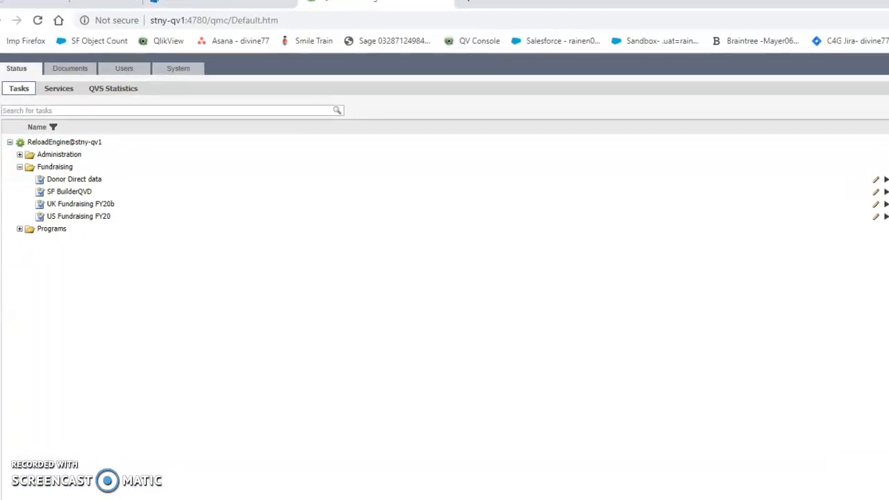
pyautogui.click(73, 193)
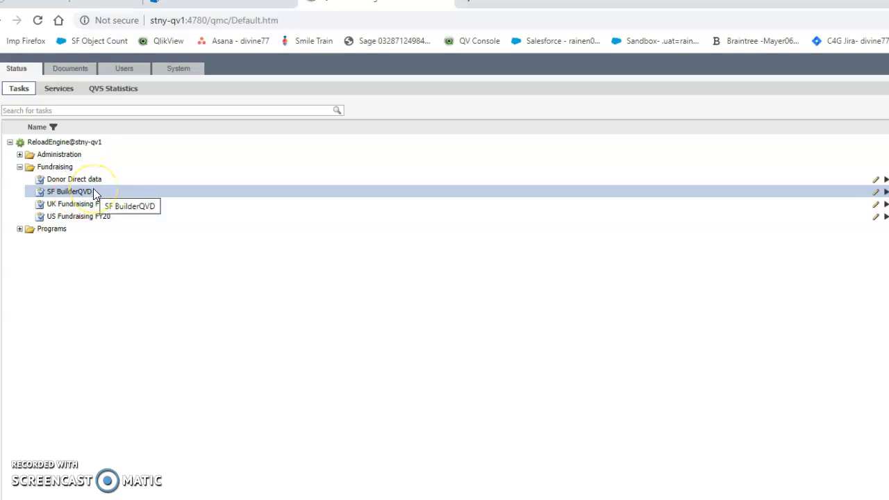
pyautogui.rightClick(96, 194)
pyautogui.click(300, 266)
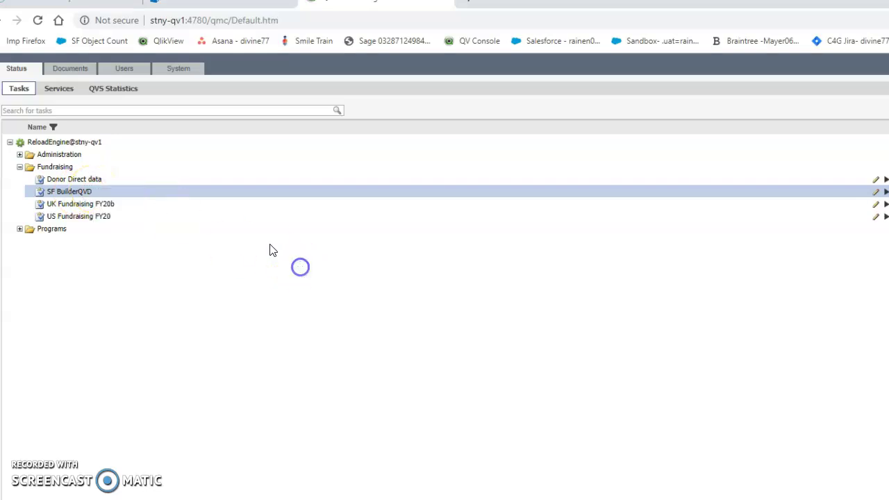
pyautogui.click(105, 190)
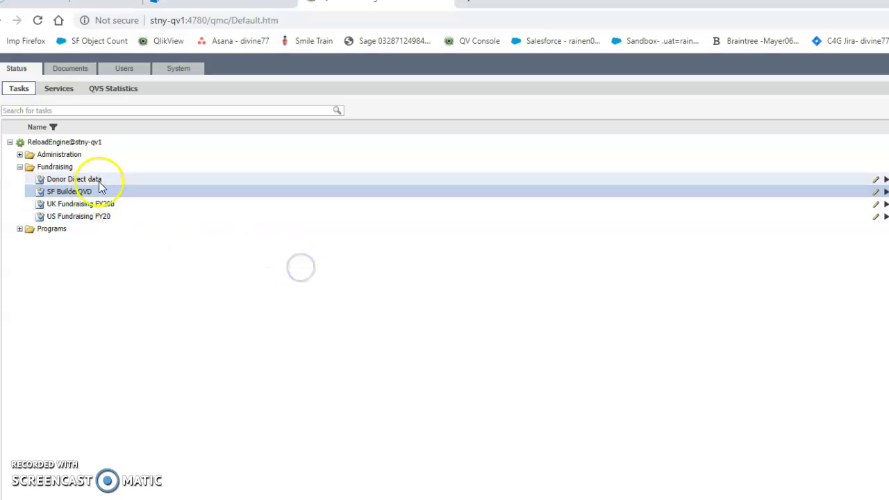
pyautogui.rightClick(86, 216)
pyautogui.click(272, 221)
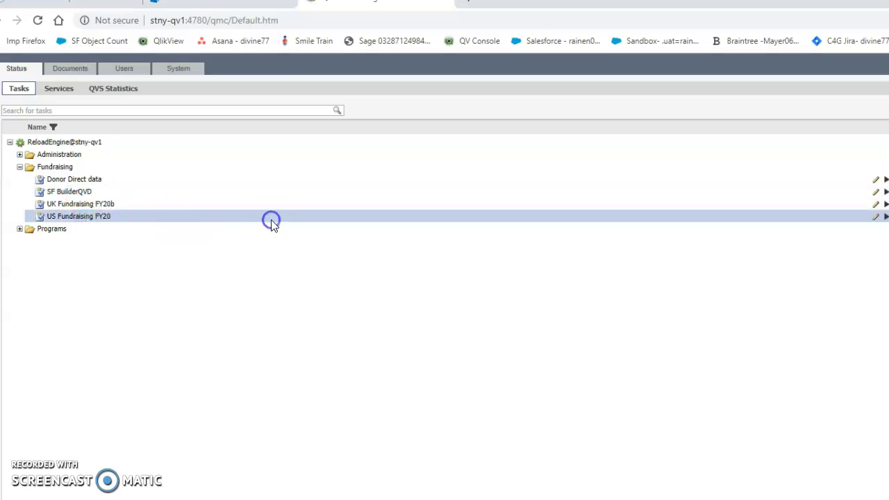
pyautogui.click(98, 203)
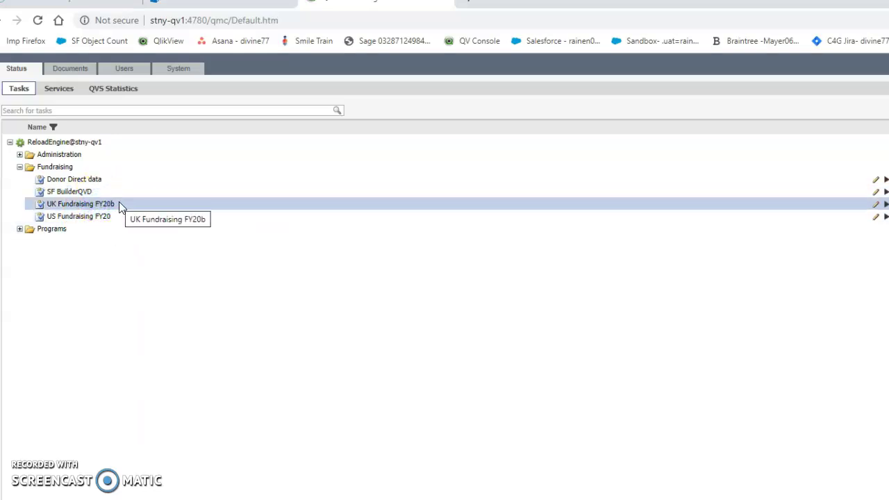